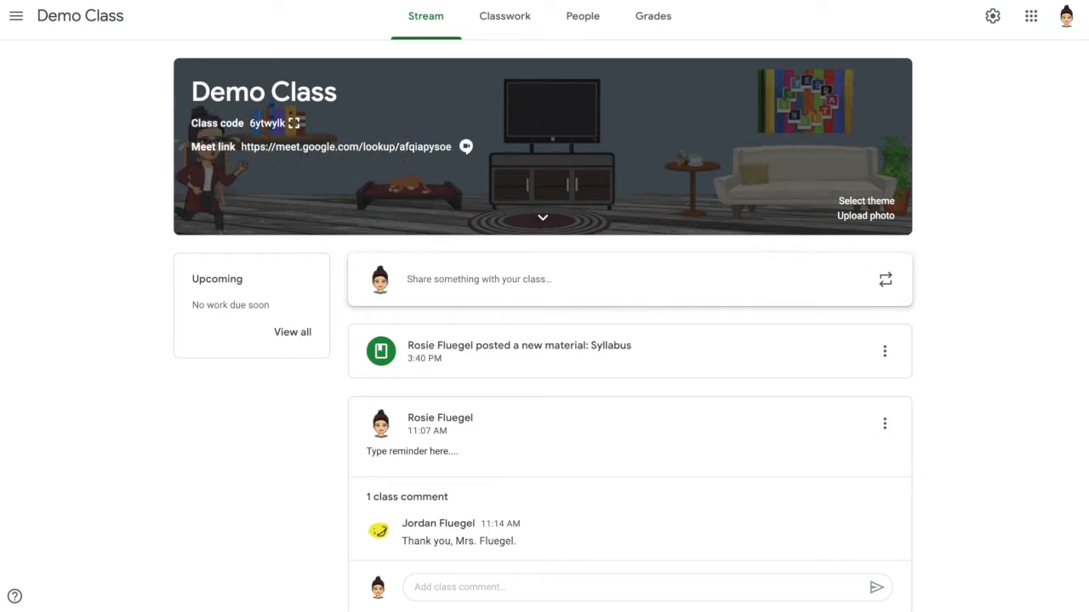
Step: Create a new classwork material titled "Syllabus" in Demo Class
{"action": "left_click", "coordinate": [501, 18]}
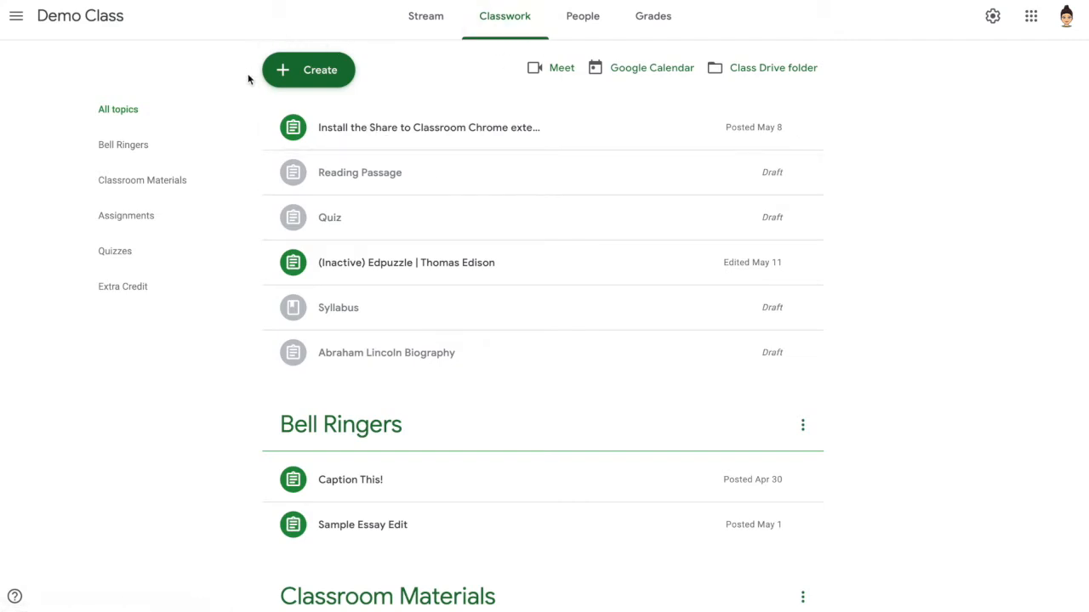
{"action": "left_click", "coordinate": [323, 81]}
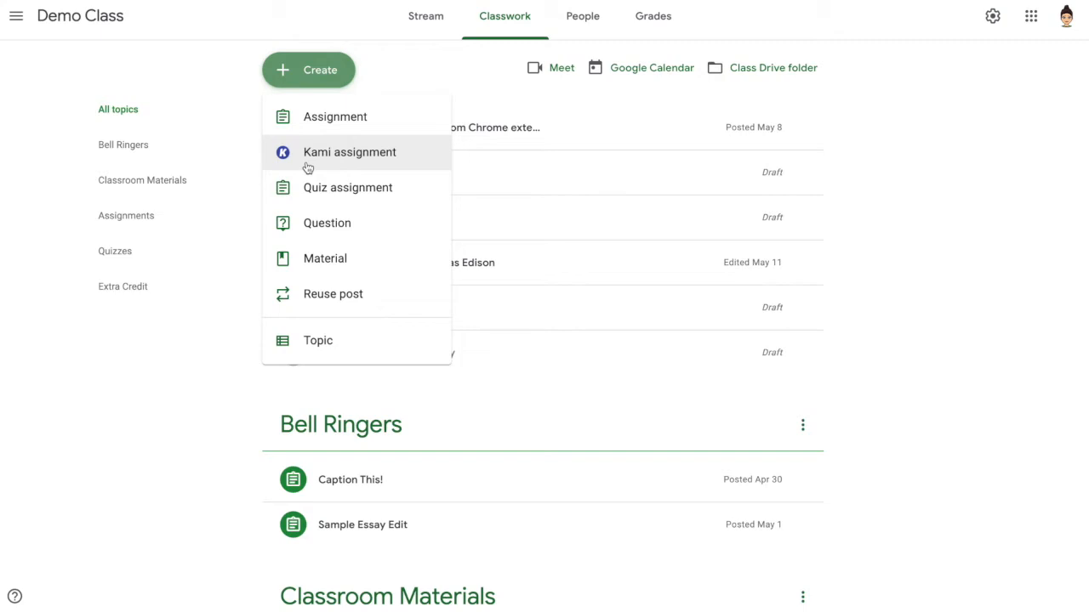
{"action": "left_click", "coordinate": [311, 264]}
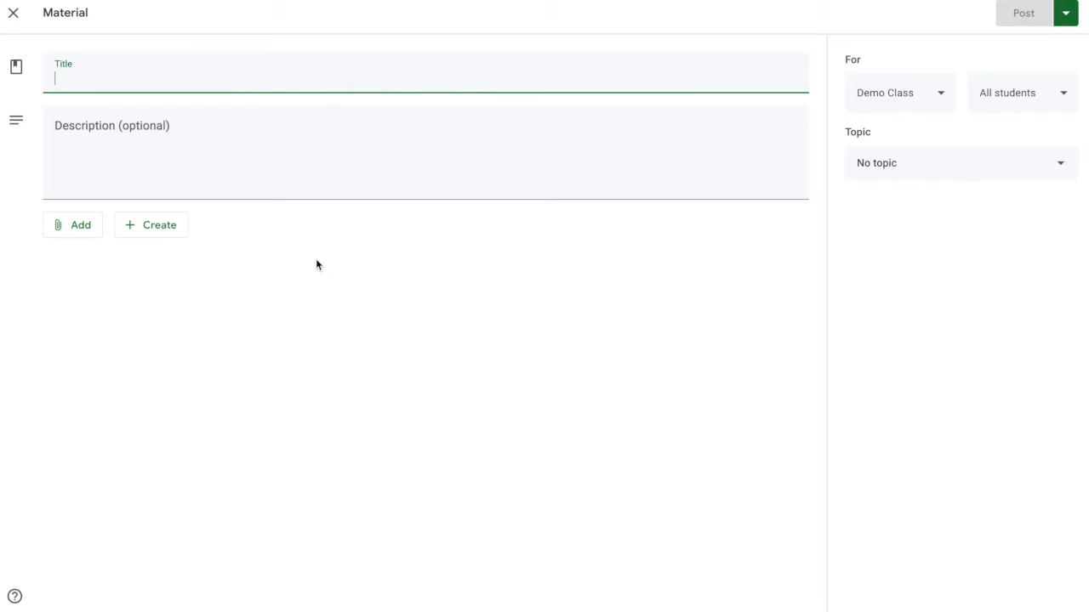
{"action": "type", "text": "Syll"}
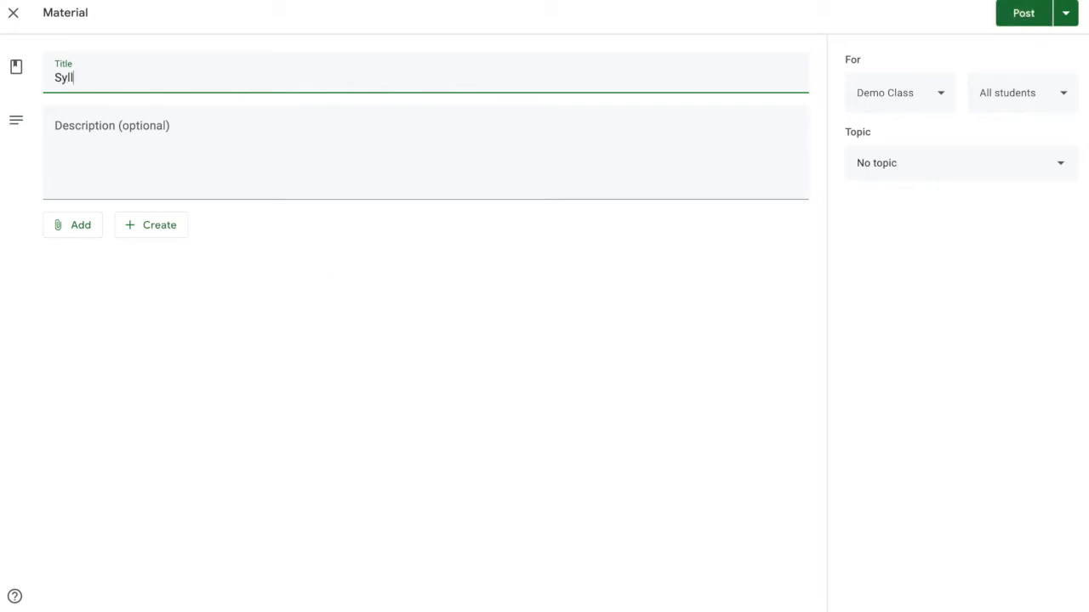
{"action": "type", "text": "abus"}
Step: Attach the "Alg II Syllabus" Google Doc from Google Drive to the Syllabus material
{"action": "left_click", "coordinate": [75, 228]}
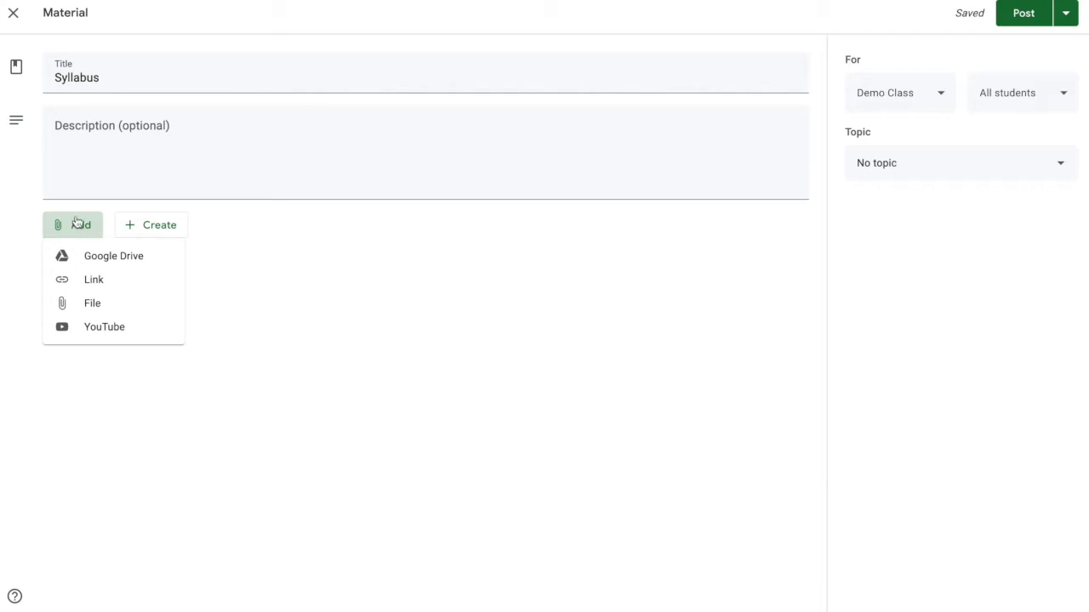
{"action": "left_click", "coordinate": [102, 263]}
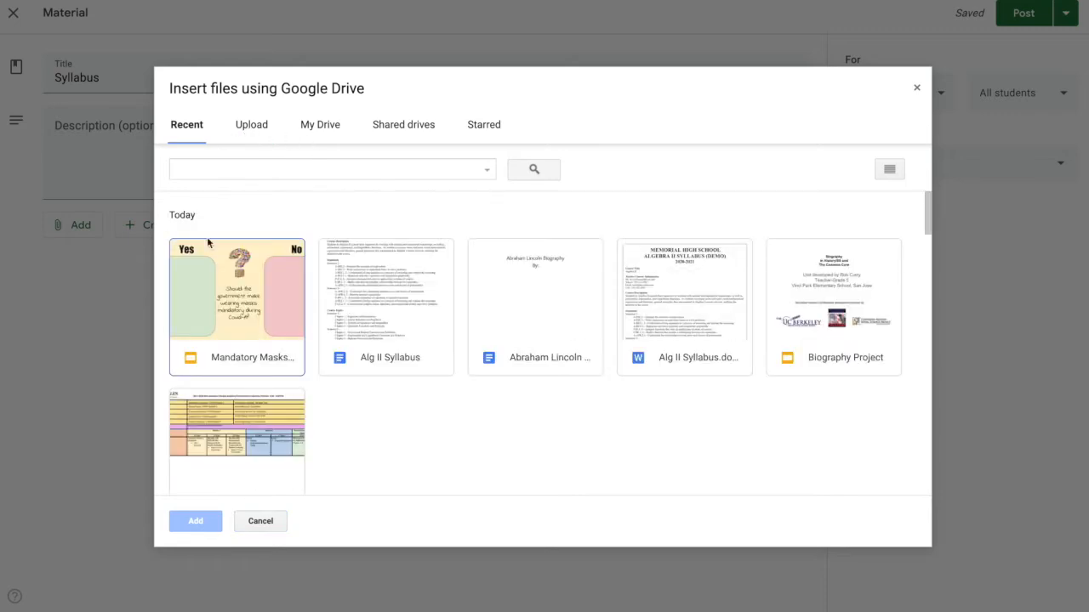
{"action": "left_click", "coordinate": [396, 336]}
{"action": "left_click", "coordinate": [198, 525]}
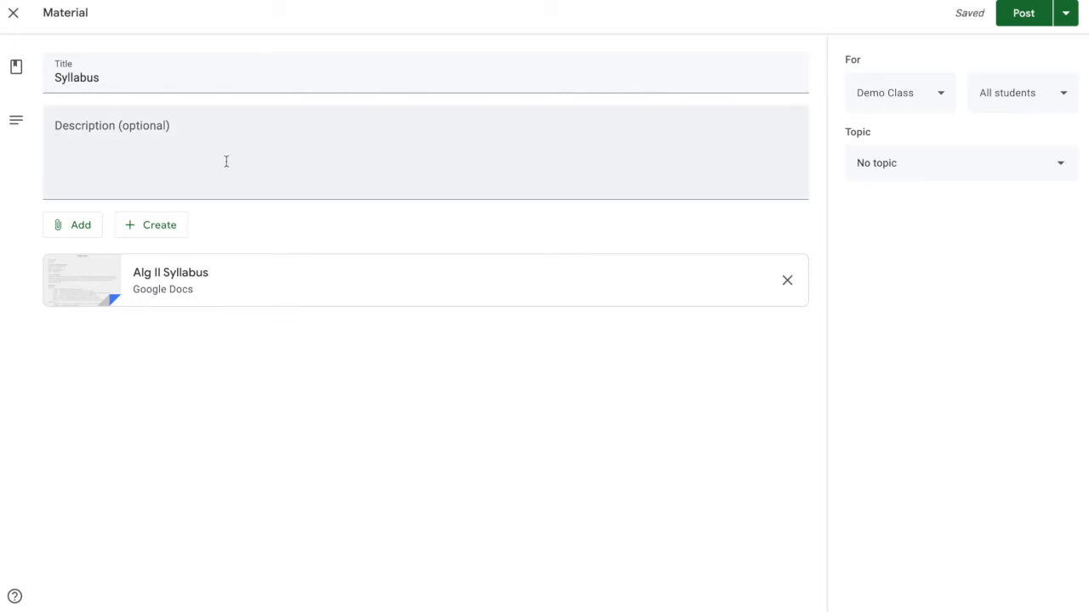
Step: Review the class, student and topic choices available for the Syllabus material
{"action": "left_click", "coordinate": [939, 96]}
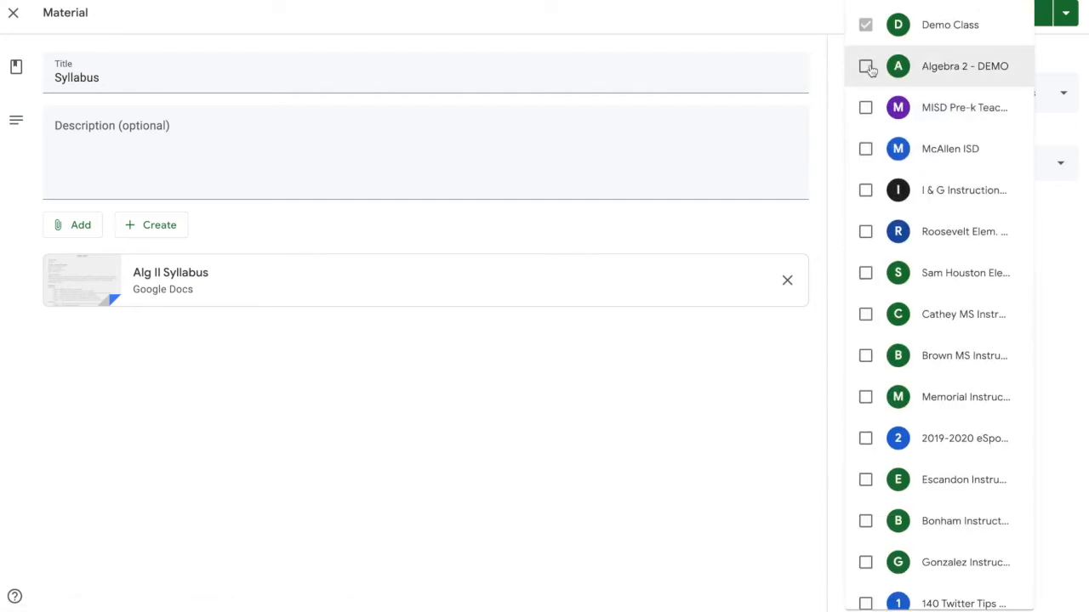
{"action": "left_click", "coordinate": [834, 32]}
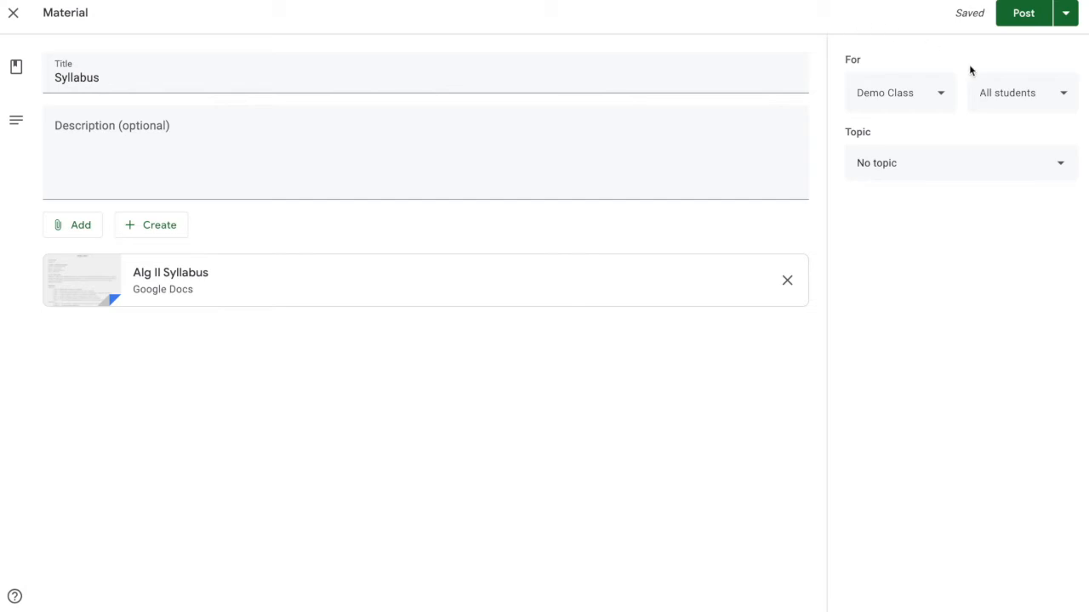
{"action": "left_click", "coordinate": [1063, 95]}
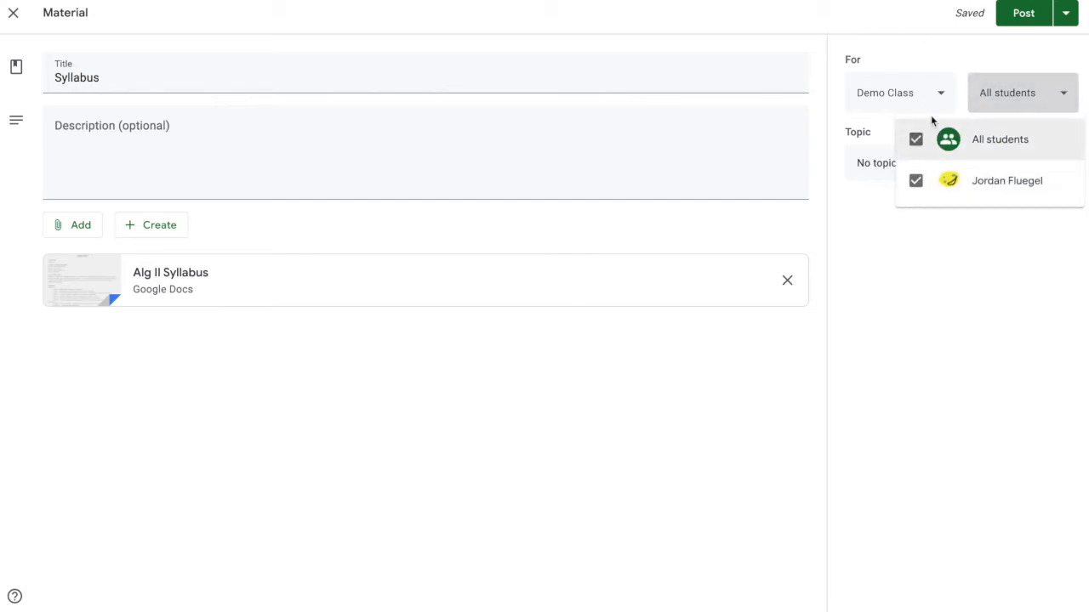
{"action": "left_click", "coordinate": [967, 48]}
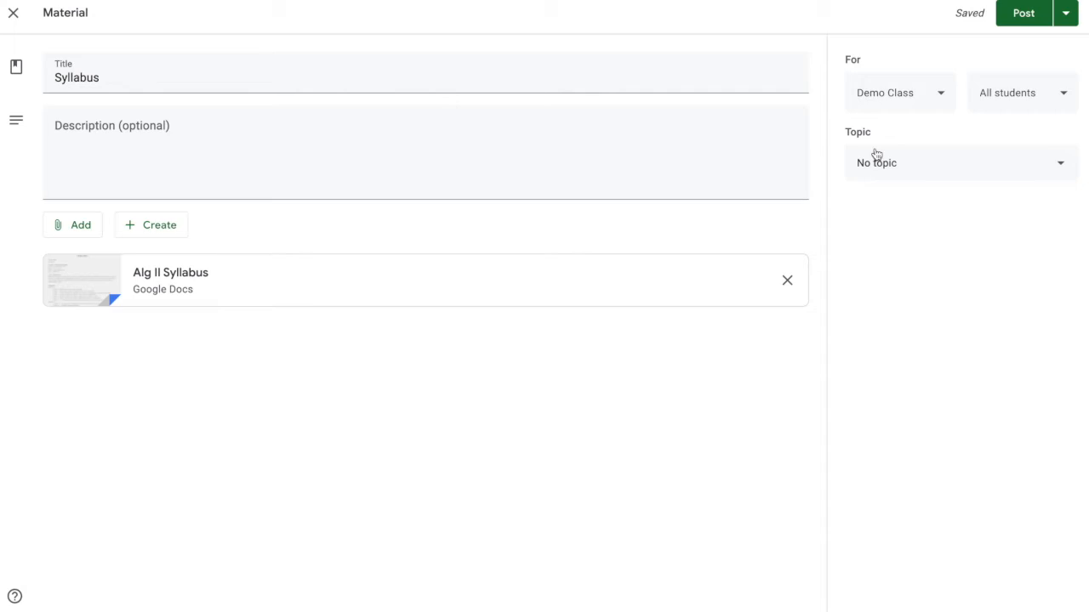
{"action": "left_click", "coordinate": [1058, 167]}
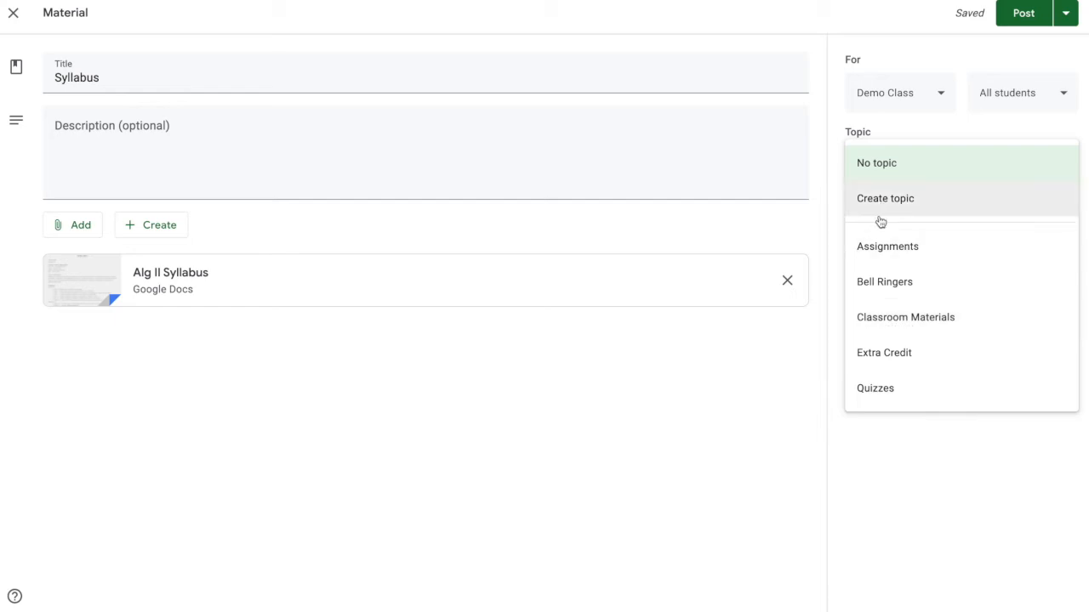
{"action": "left_click", "coordinate": [882, 485]}
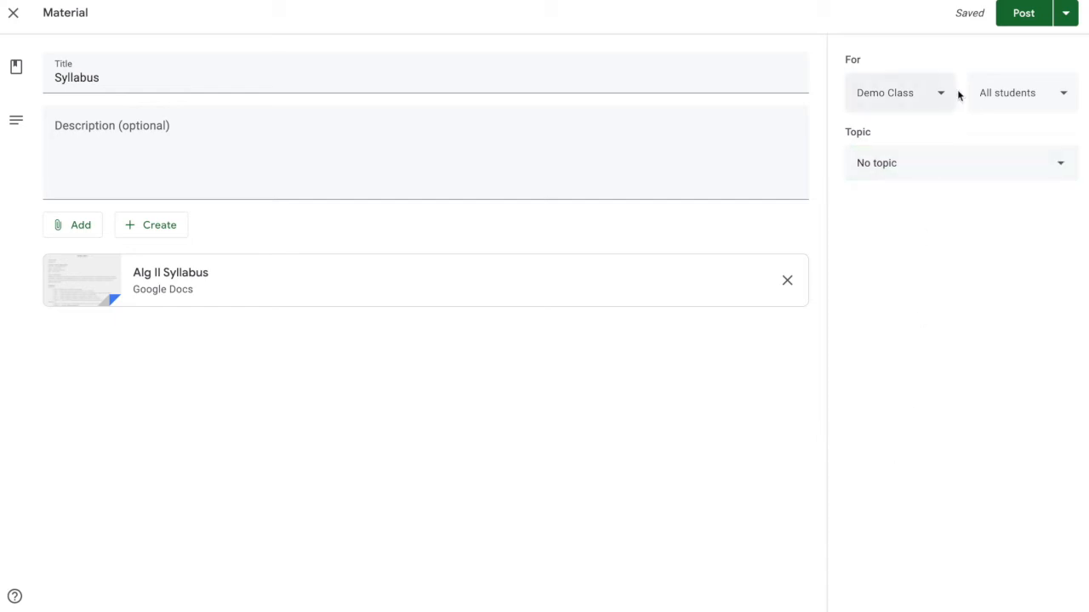
Step: Check the posting options and post the Syllabus material to all students in Demo Class
{"action": "left_click", "coordinate": [1068, 15]}
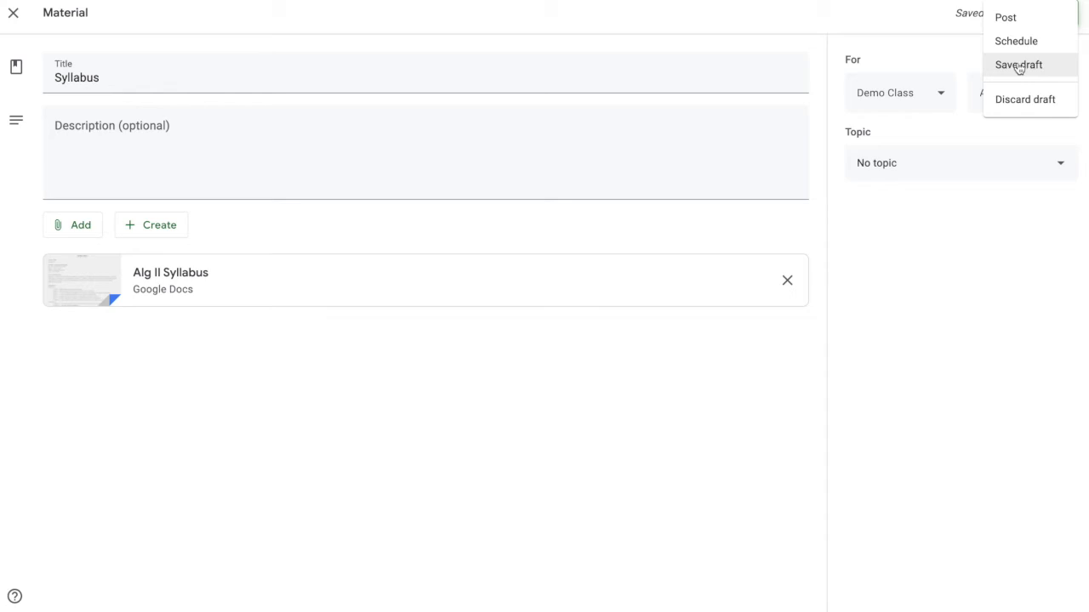
{"action": "left_click", "coordinate": [917, 14]}
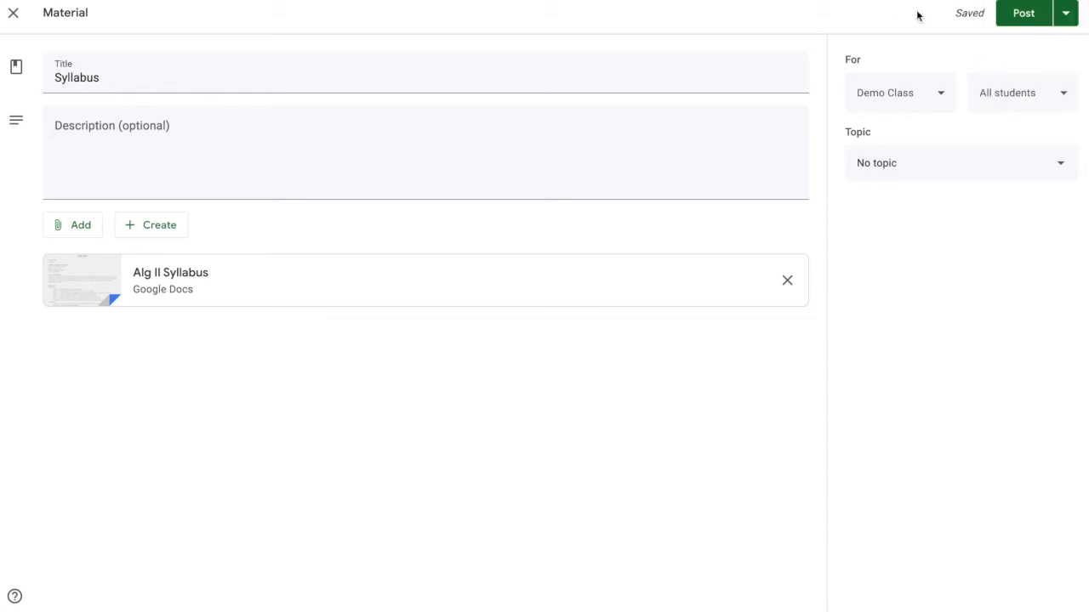
{"action": "left_click", "coordinate": [1021, 19]}
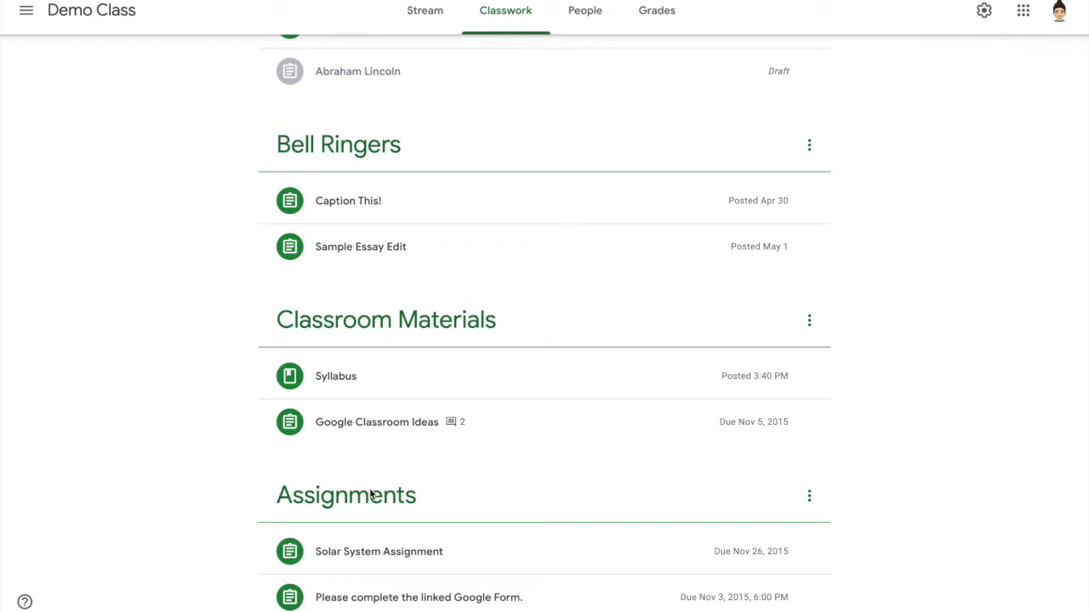
Step: Move Syllabus below Google Classroom Ideas under the Classroom Materials topic and return it to first place
{"action": "double_click", "coordinate": [334, 378]}
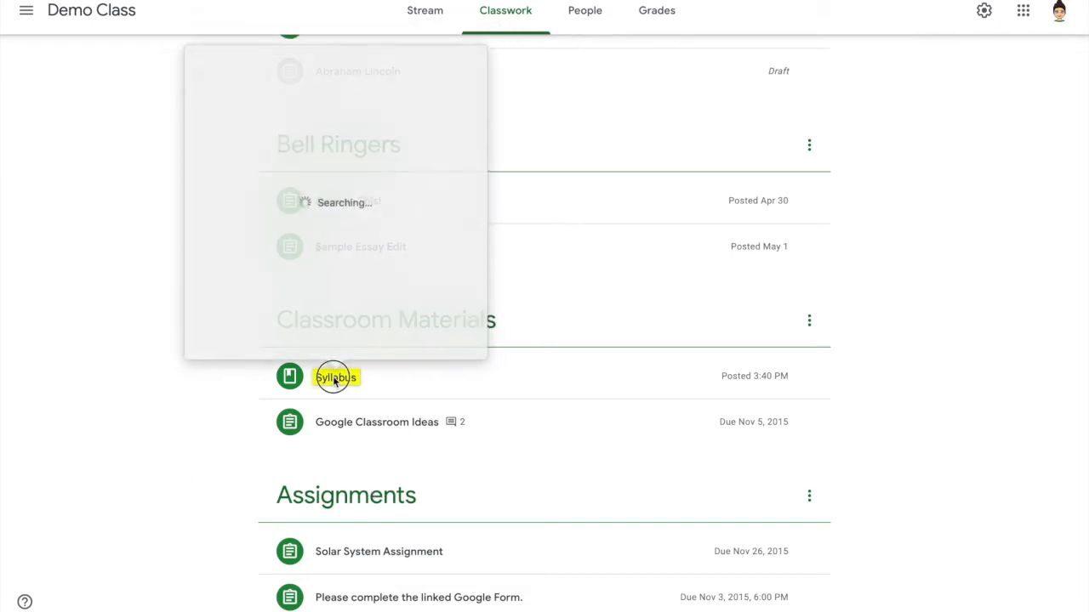
{"action": "left_click", "coordinate": [223, 426]}
{"action": "left_click_drag", "start_coordinate": [280, 378], "coordinate": [381, 425]}
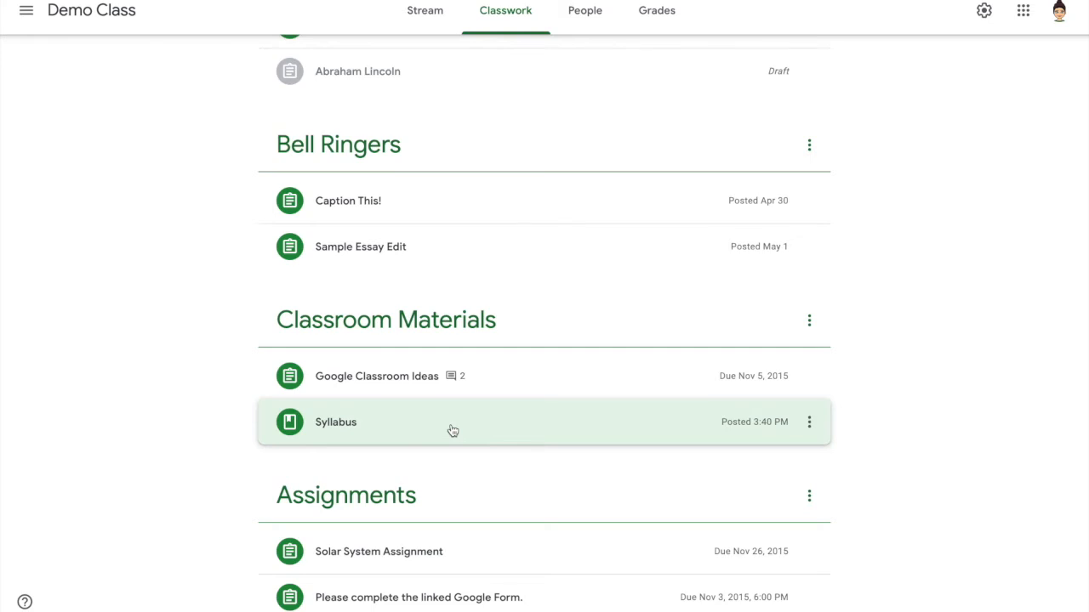
{"action": "left_click_drag", "start_coordinate": [453, 430], "coordinate": [413, 375]}
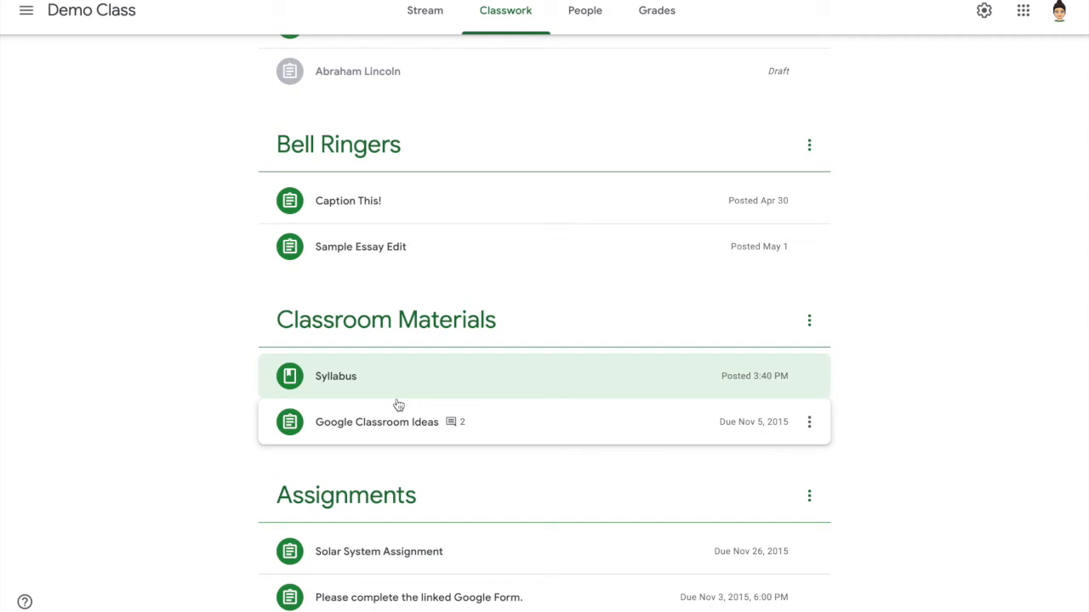
Step: Create the assignment "Abraham Lincoln Bio" with the instructions "Read the following biography of Abraham Lincoln. Then, use the Google Doc to write your report."
{"action": "scroll", "coordinate": [398, 405], "scroll_direction": "down", "scroll_amount": 4}
{"action": "scroll", "coordinate": [398, 405], "scroll_direction": "down", "scroll_amount": 1}
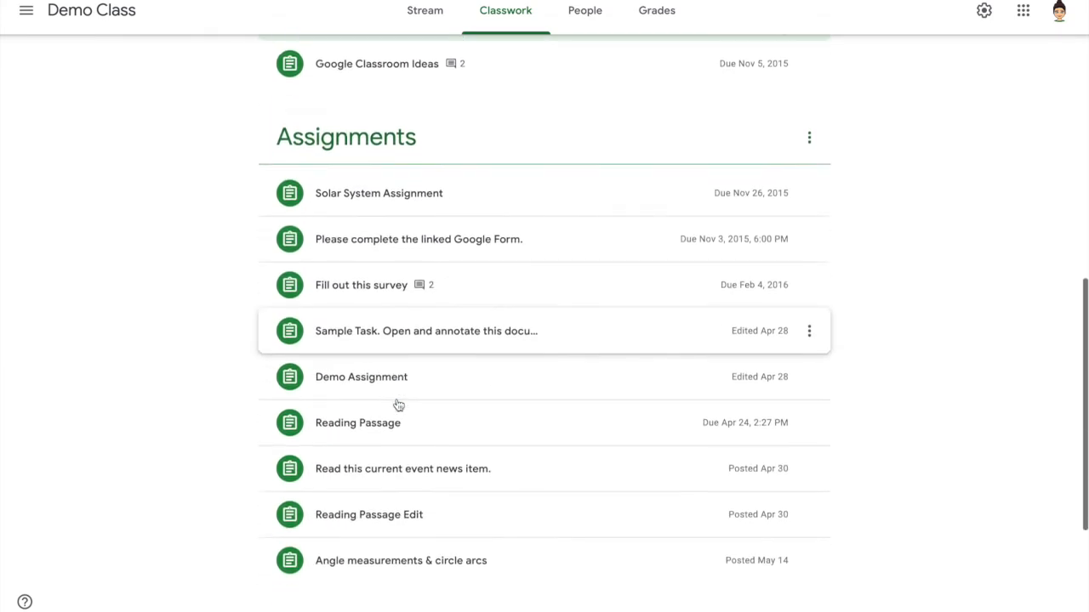
{"action": "scroll", "coordinate": [398, 405], "scroll_direction": "up", "scroll_amount": 1}
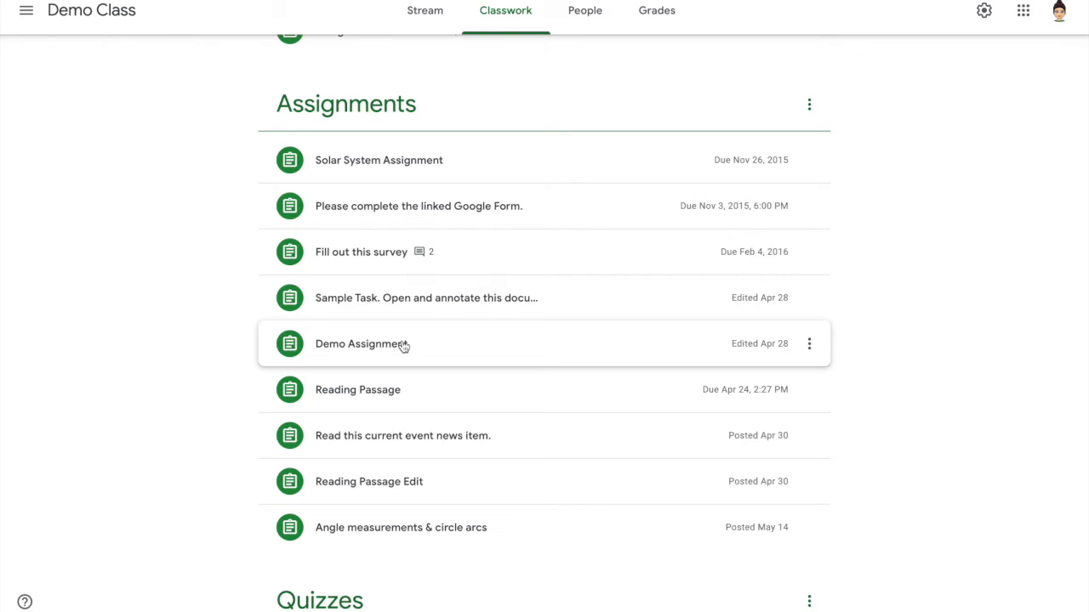
{"action": "scroll", "coordinate": [403, 347], "scroll_direction": "up", "scroll_amount": 6}
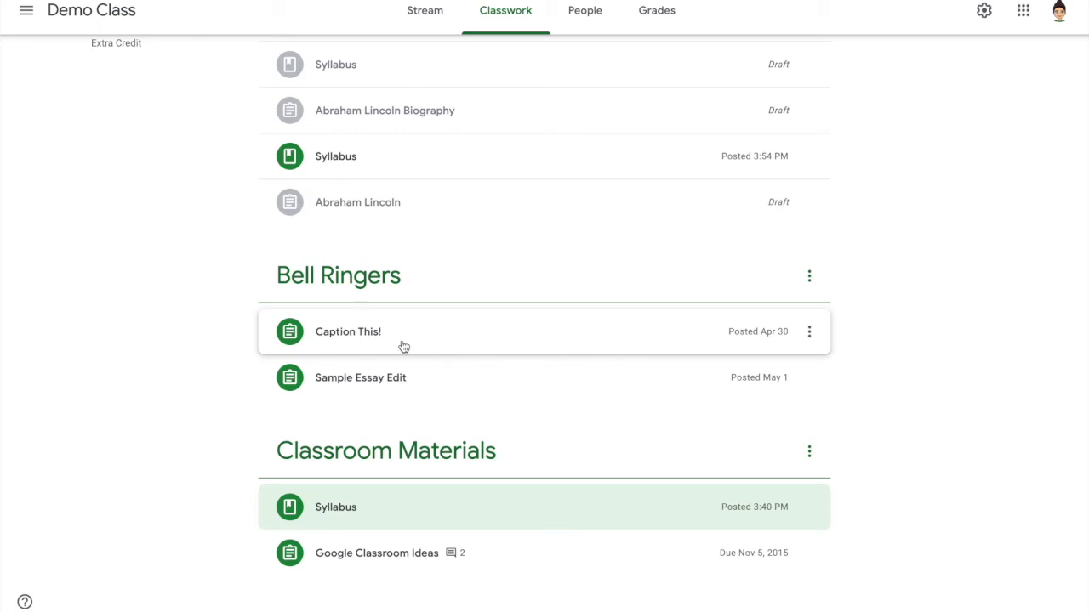
{"action": "scroll", "coordinate": [403, 347], "scroll_direction": "up", "scroll_amount": 3}
{"action": "left_click", "coordinate": [295, 74]}
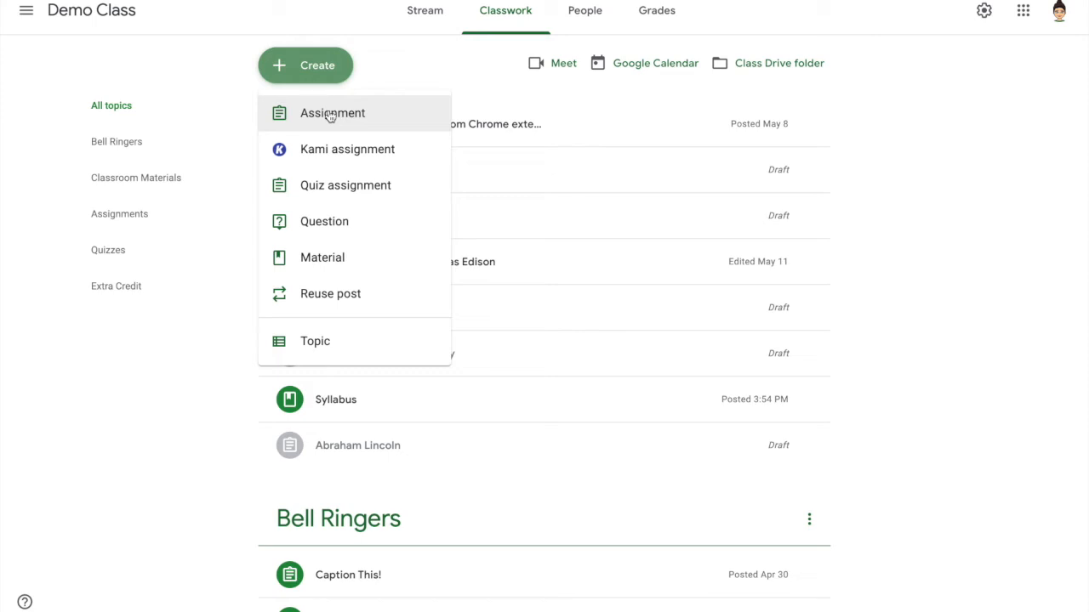
{"action": "left_click", "coordinate": [330, 115]}
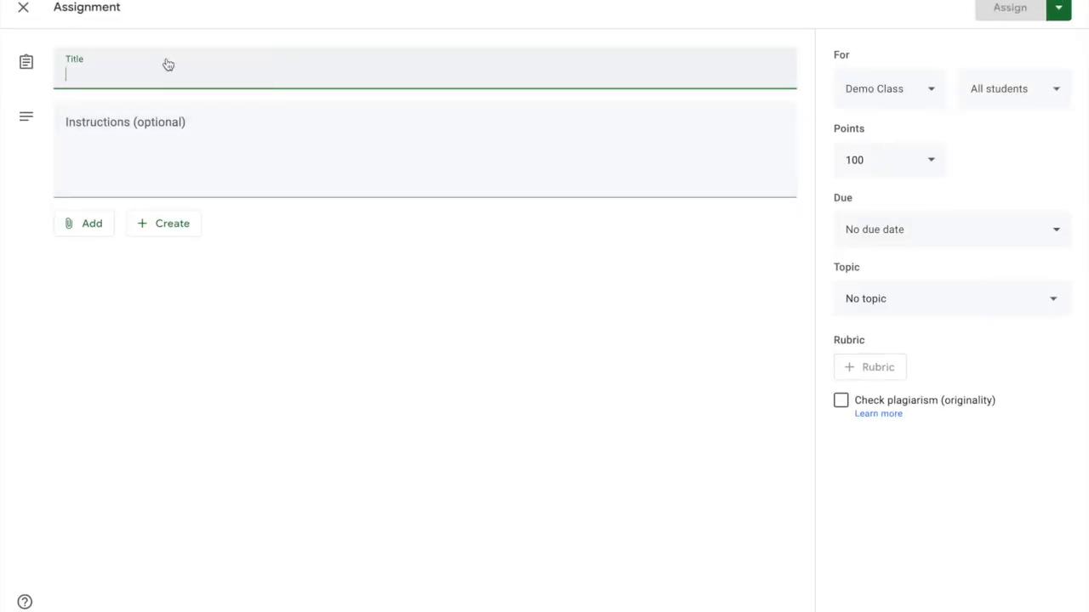
{"action": "type", "text": "Ab"}
{"action": "type", "text": "rah"}
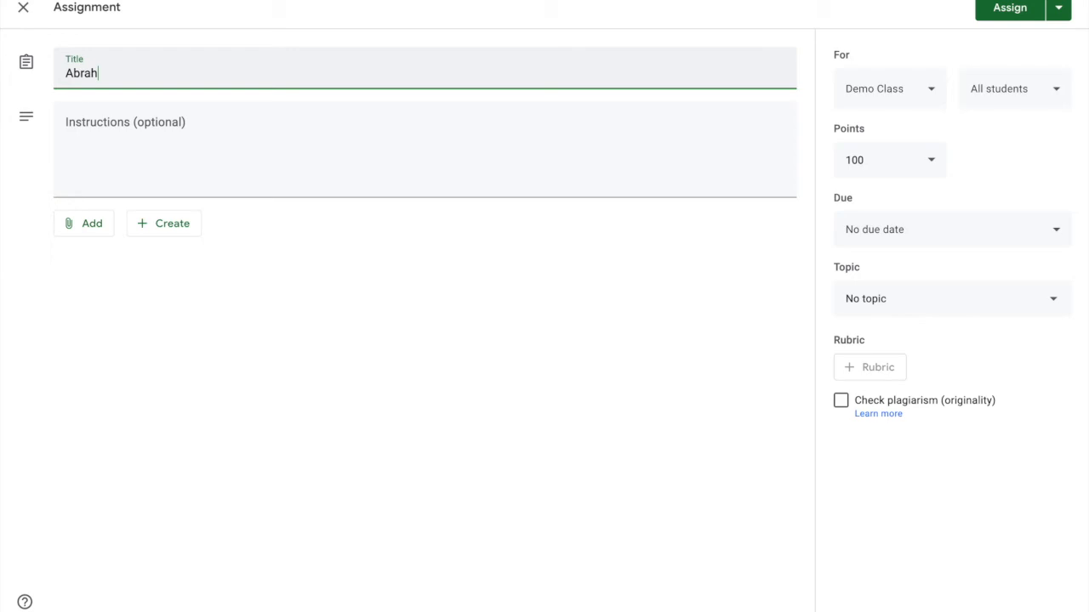
{"action": "type", "text": "am Lincoln Bio"}
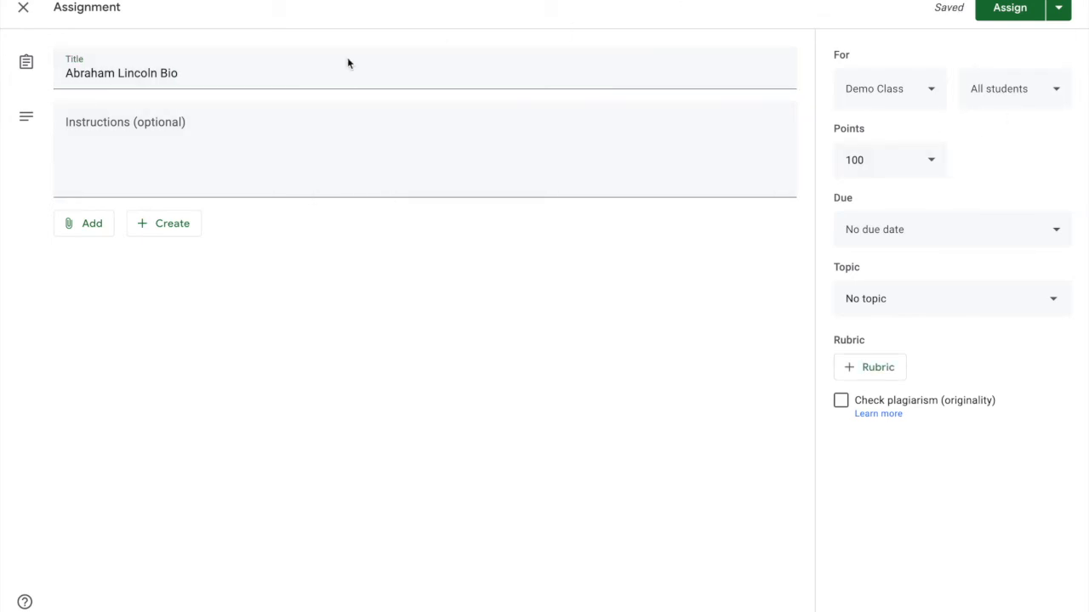
{"action": "left_click", "coordinate": [80, 126]}
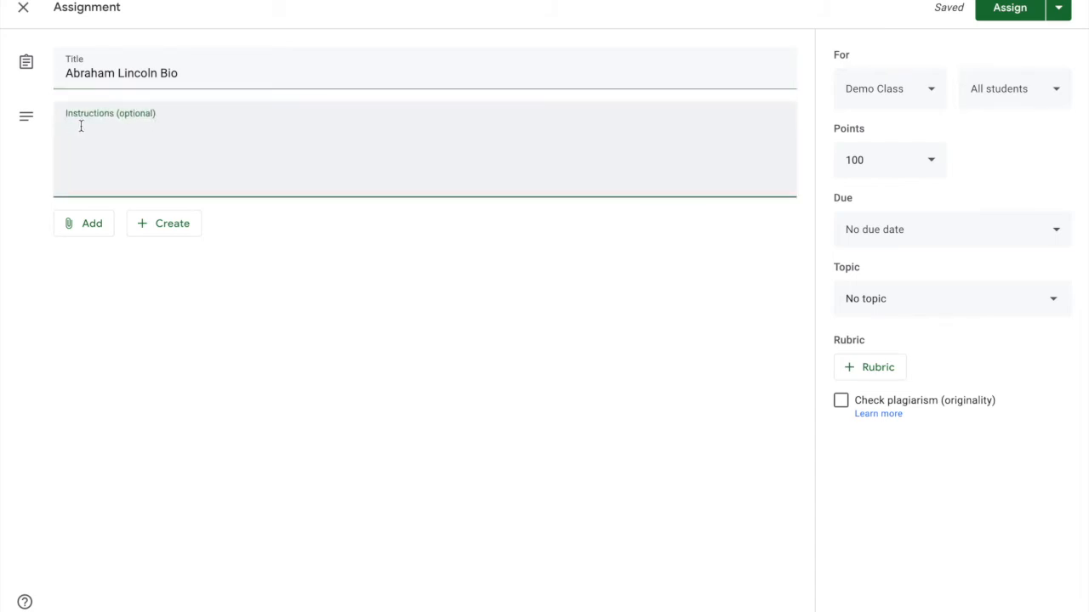
{"action": "type", "text": "Read the following biography of Abraham Lincoln. Then, use the Google Doc to write your report."}
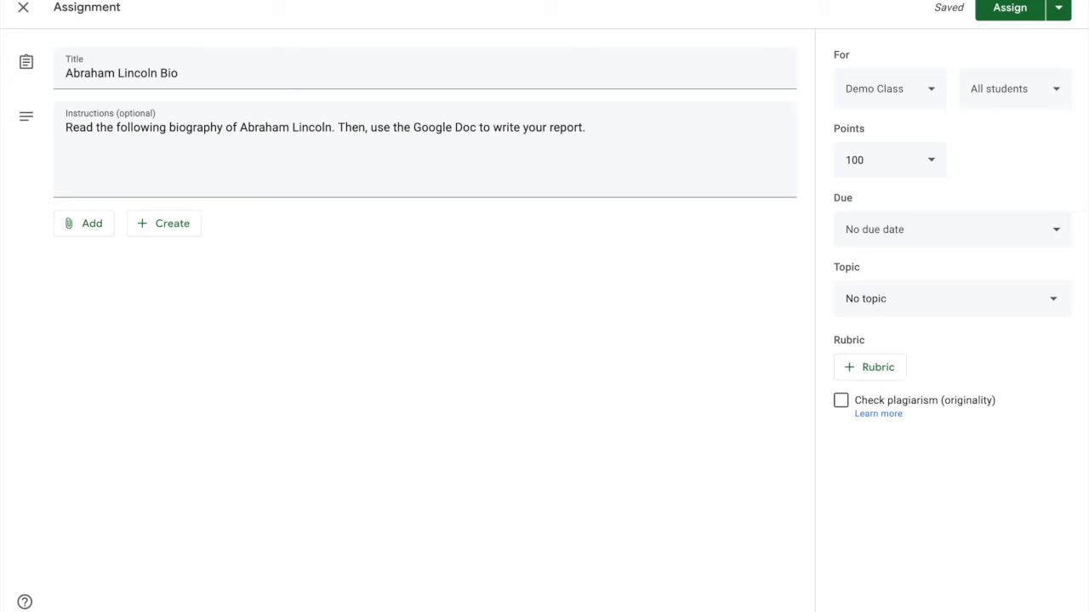
{"action": "left_click", "coordinate": [73, 226]}
{"action": "left_click", "coordinate": [85, 224]}
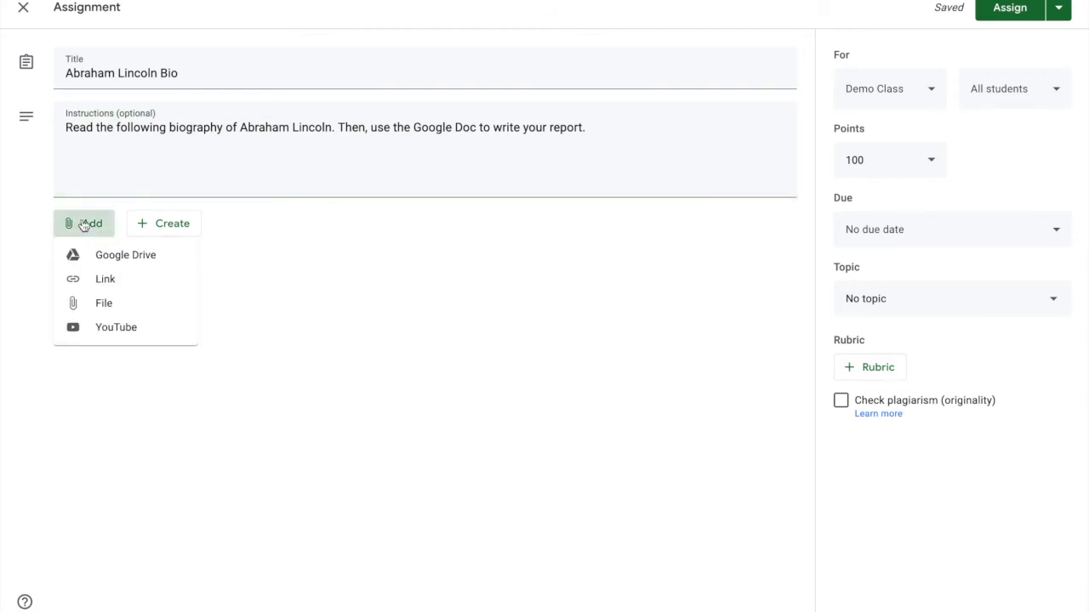
{"action": "left_click", "coordinate": [103, 281]}
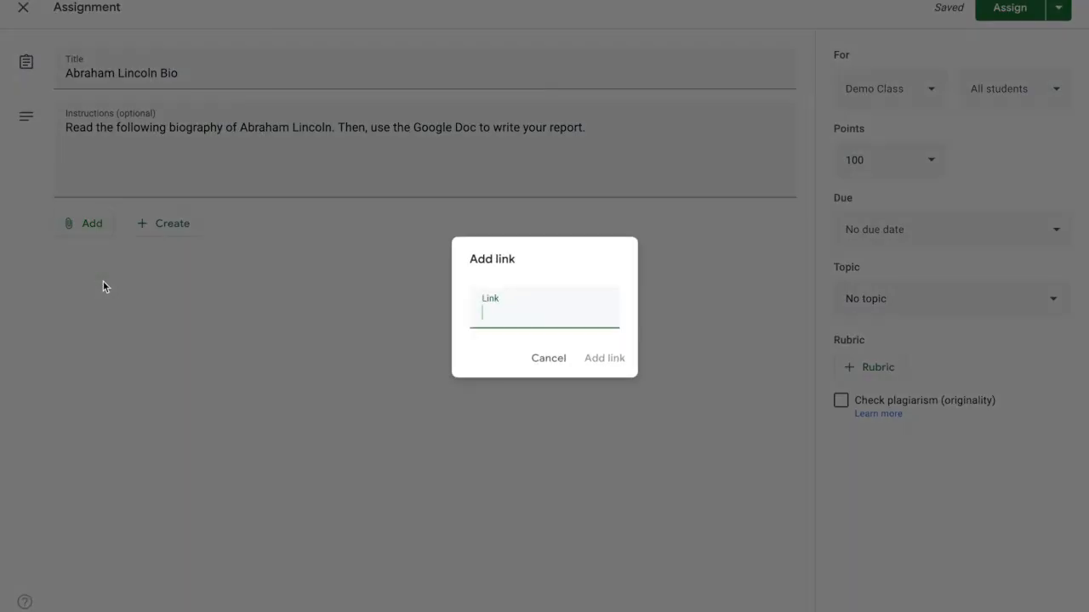
{"action": "key", "text": "ctrl+v"}
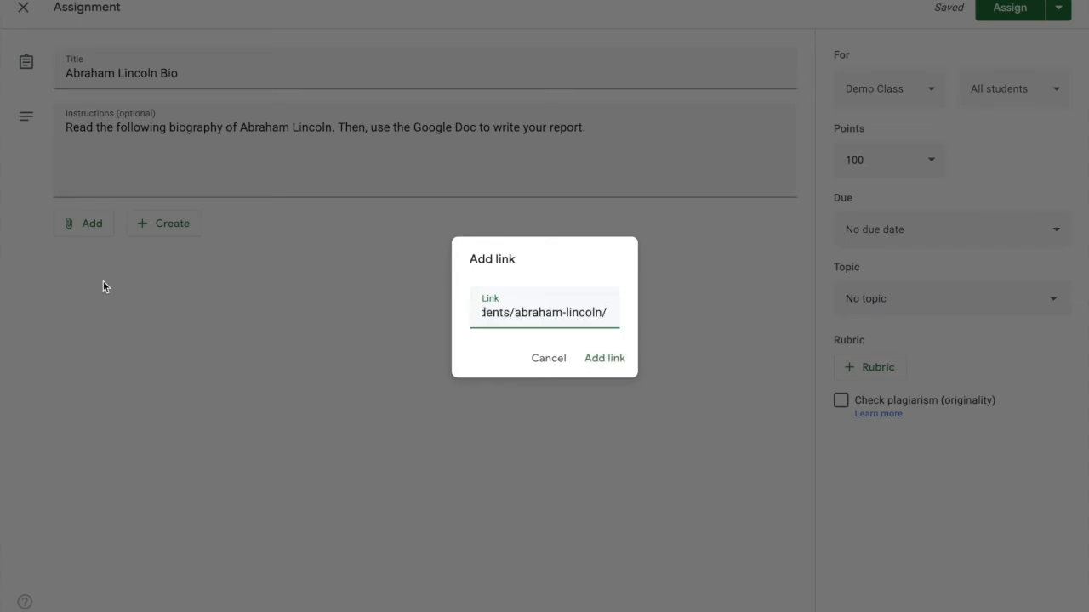
{"action": "left_click", "coordinate": [604, 361]}
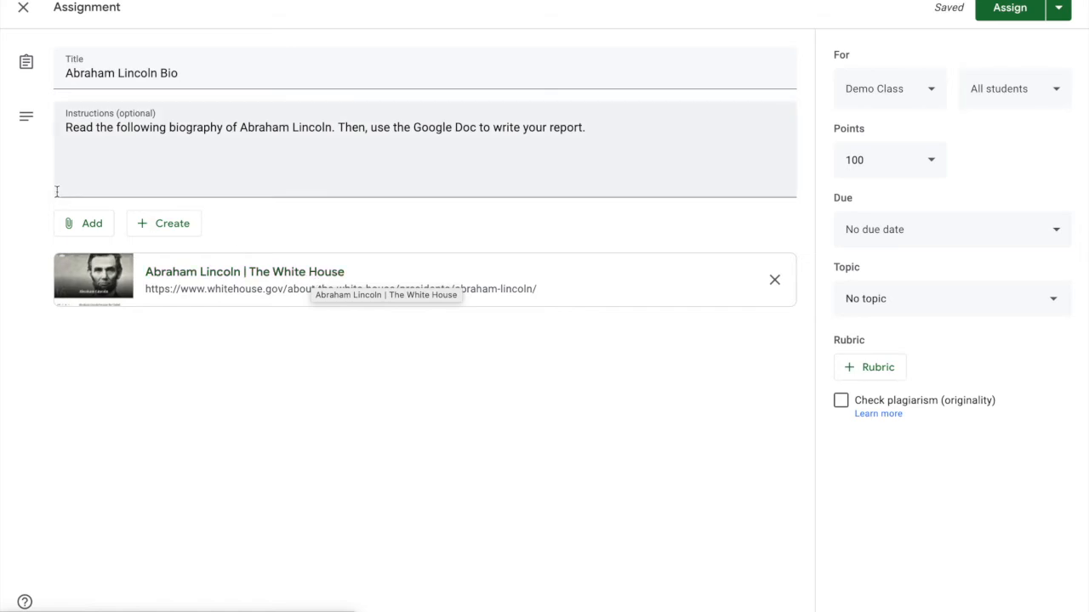
Step: Attach the Google Doc "Abraham Lincoln biography" from Google Drive and set it to make a copy for each student
{"action": "left_click", "coordinate": [82, 228]}
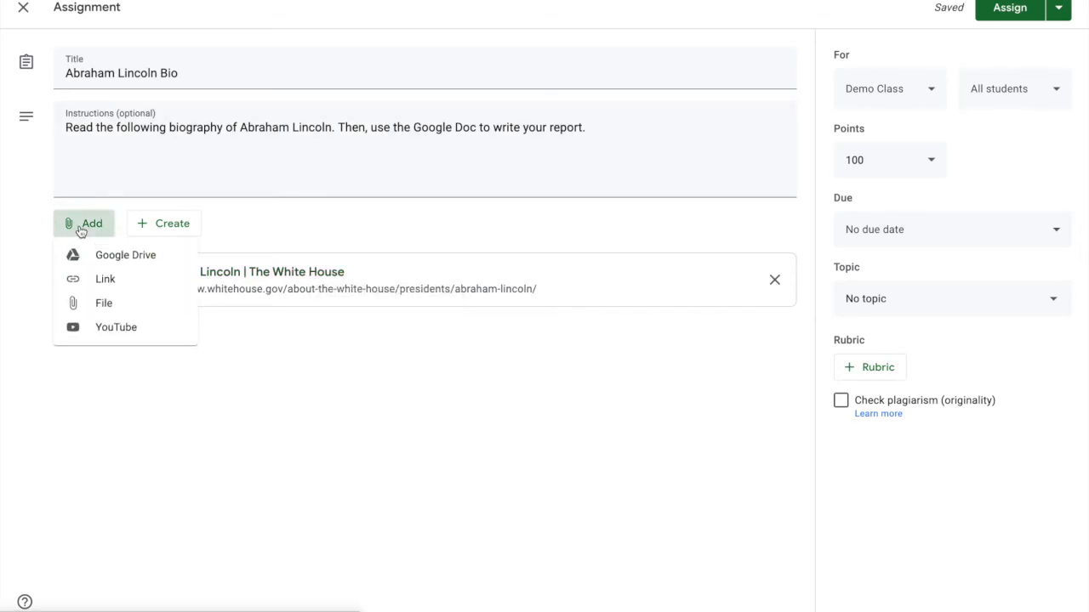
{"action": "left_click", "coordinate": [119, 257]}
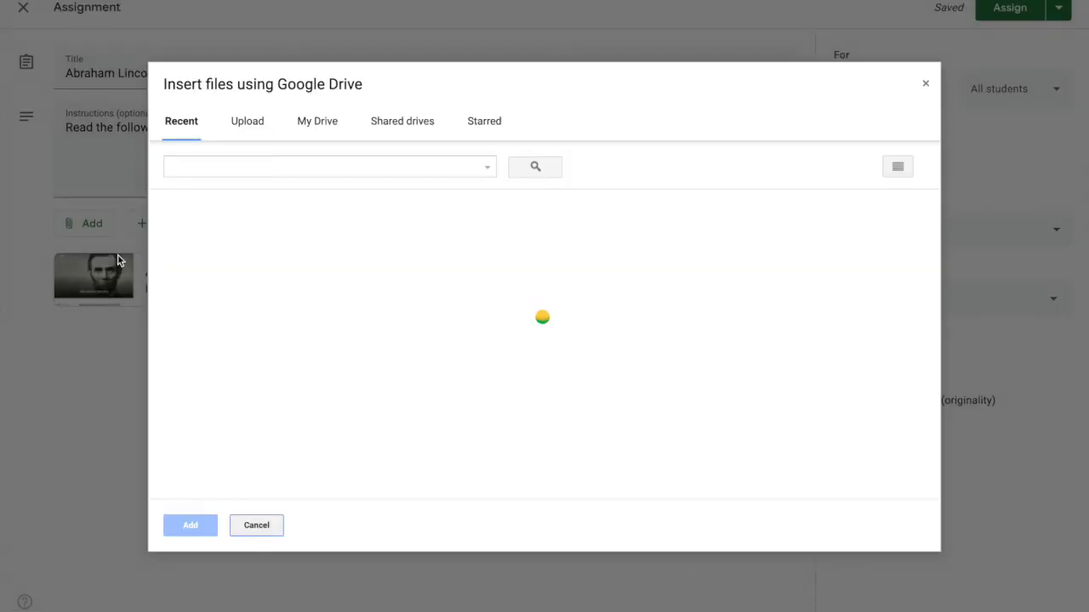
{"action": "left_click", "coordinate": [522, 303]}
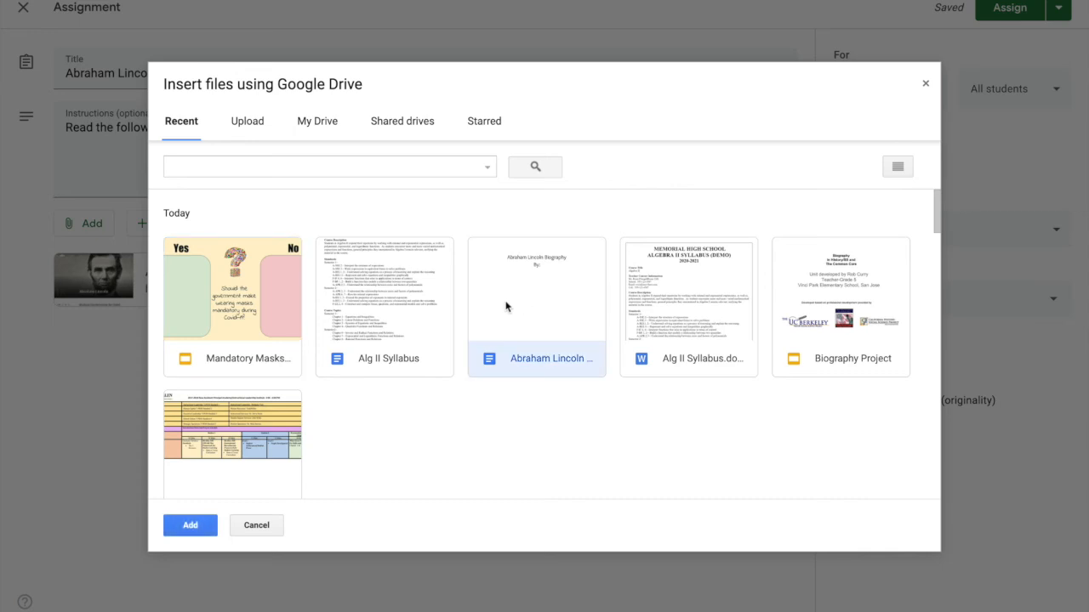
{"action": "left_click", "coordinate": [185, 527]}
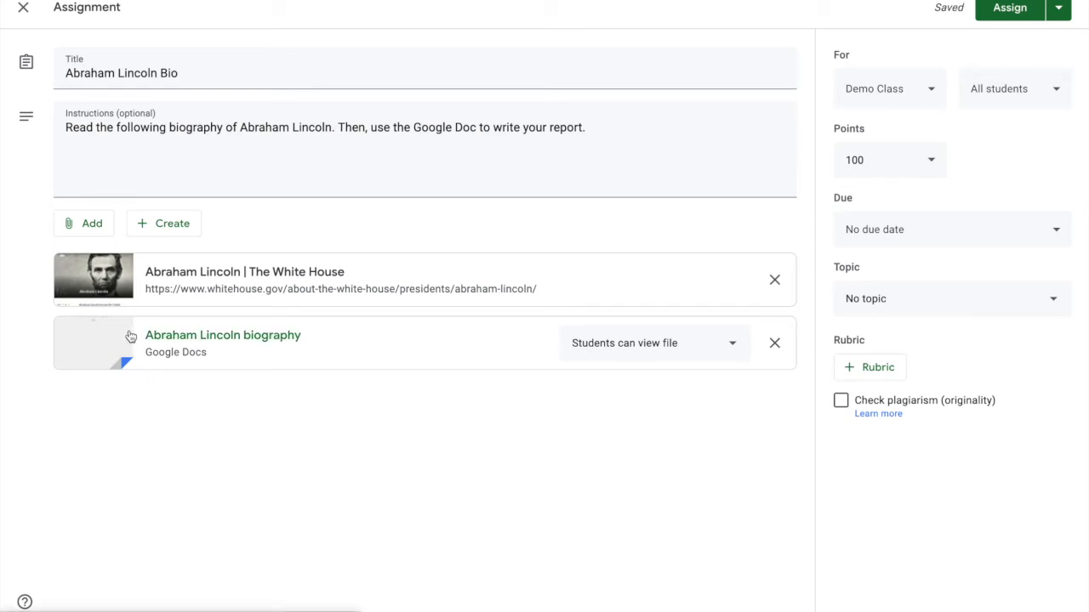
{"action": "left_click", "coordinate": [732, 347]}
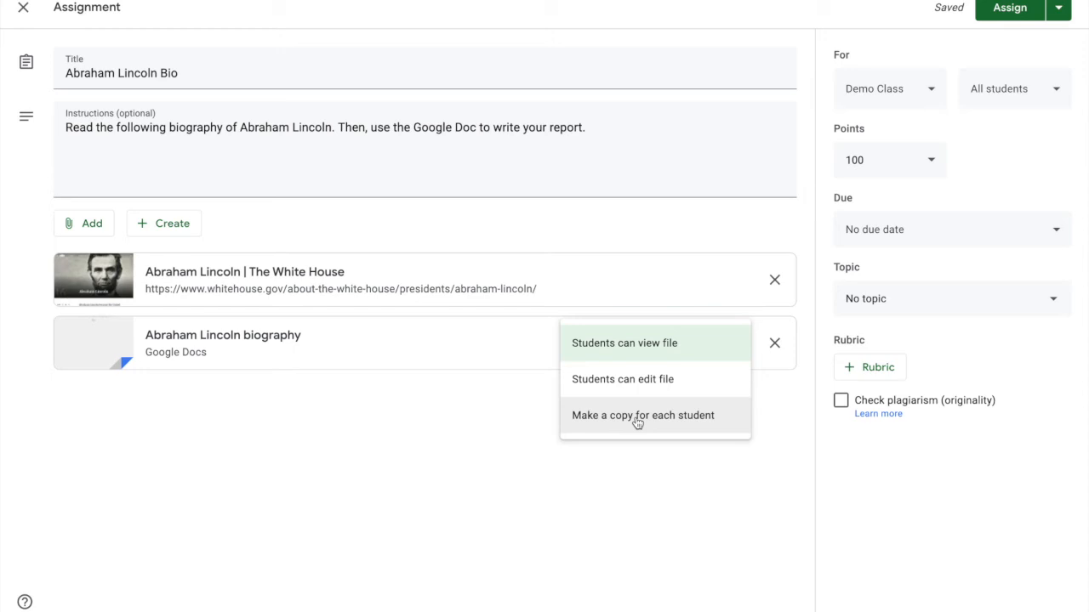
{"action": "left_click", "coordinate": [636, 415]}
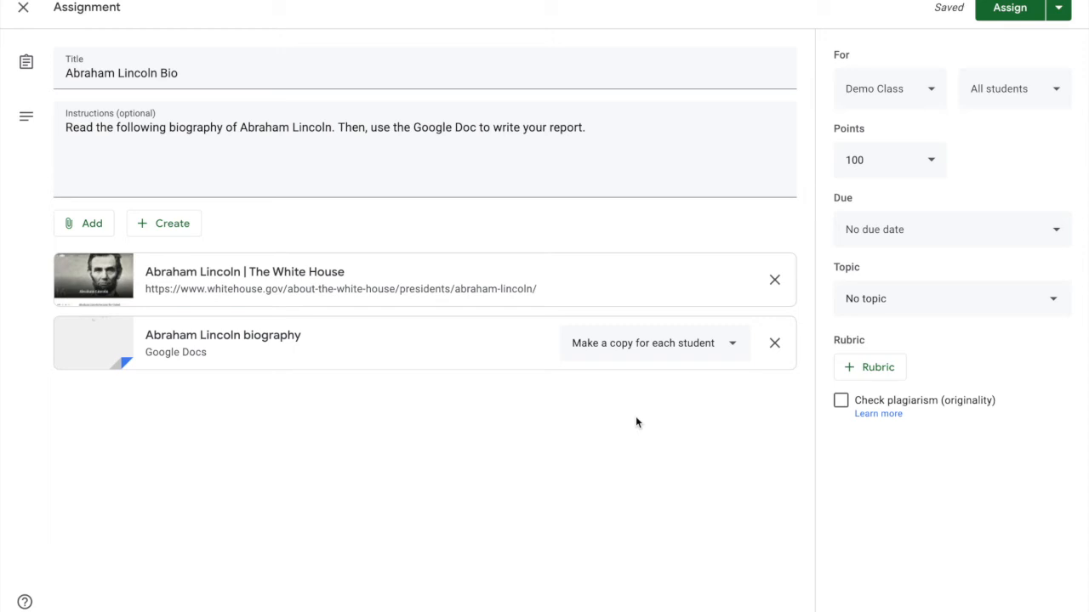
{"action": "left_click", "coordinate": [734, 345]}
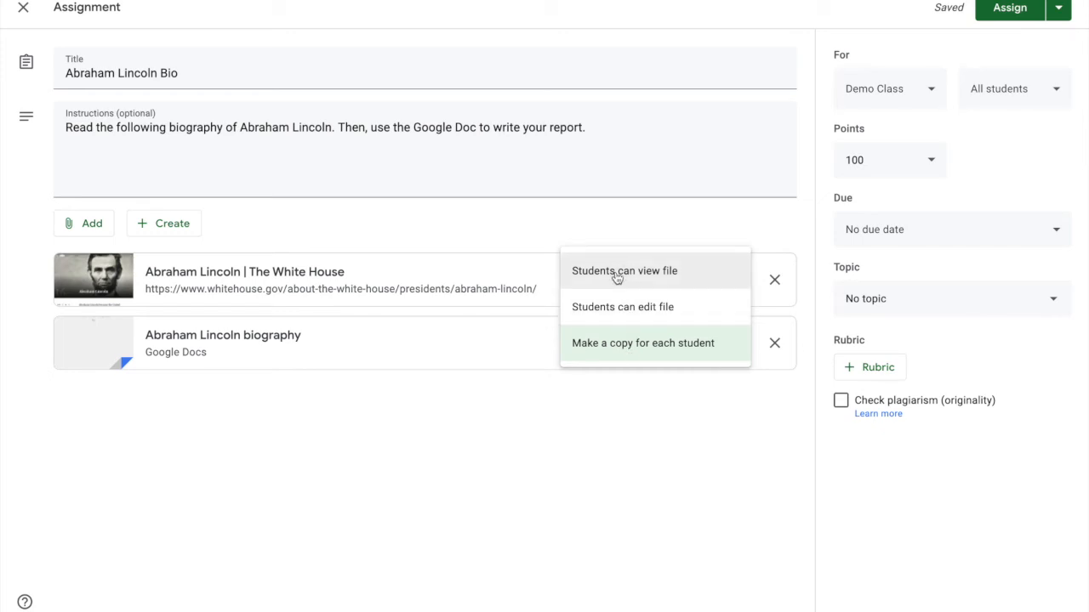
{"action": "left_click", "coordinate": [627, 347]}
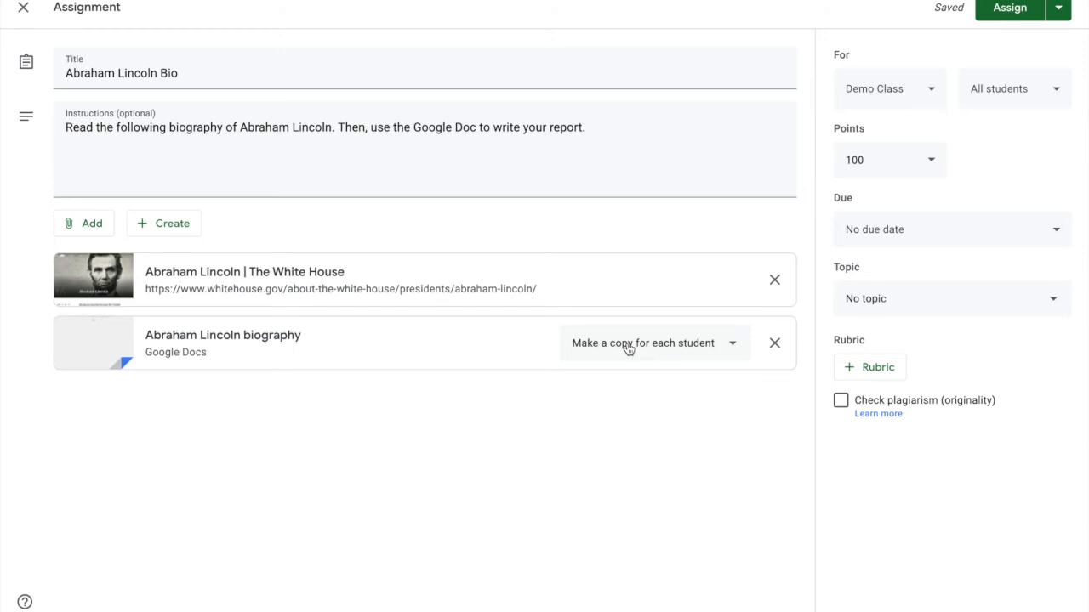
Step: Check the class, student and points options available for the Abraham Lincoln Bio assignment
{"action": "left_click", "coordinate": [932, 90]}
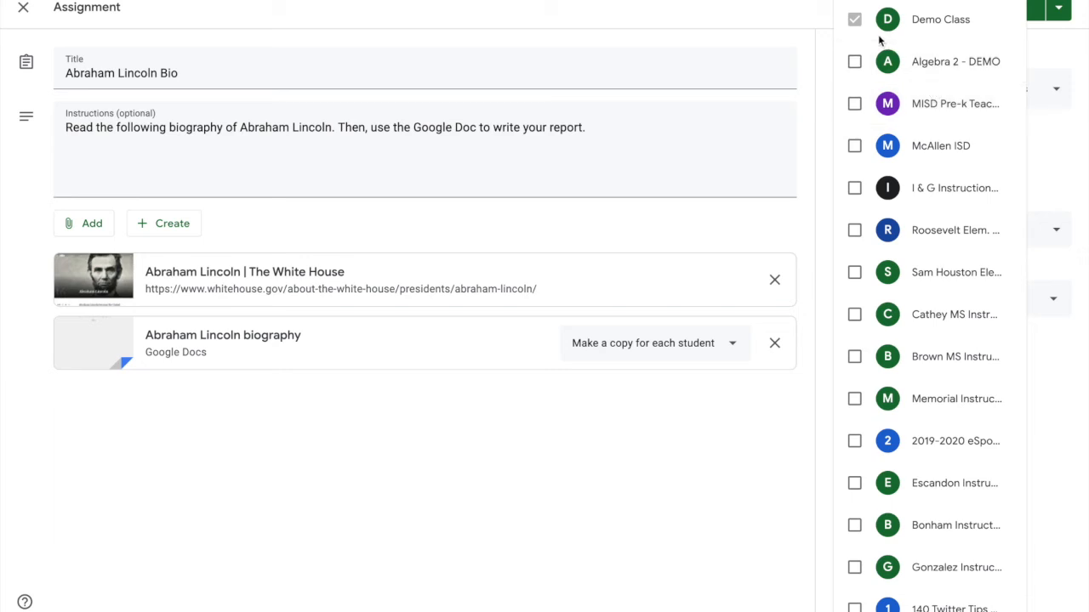
{"action": "left_click", "coordinate": [1046, 117]}
{"action": "left_click", "coordinate": [1057, 92]}
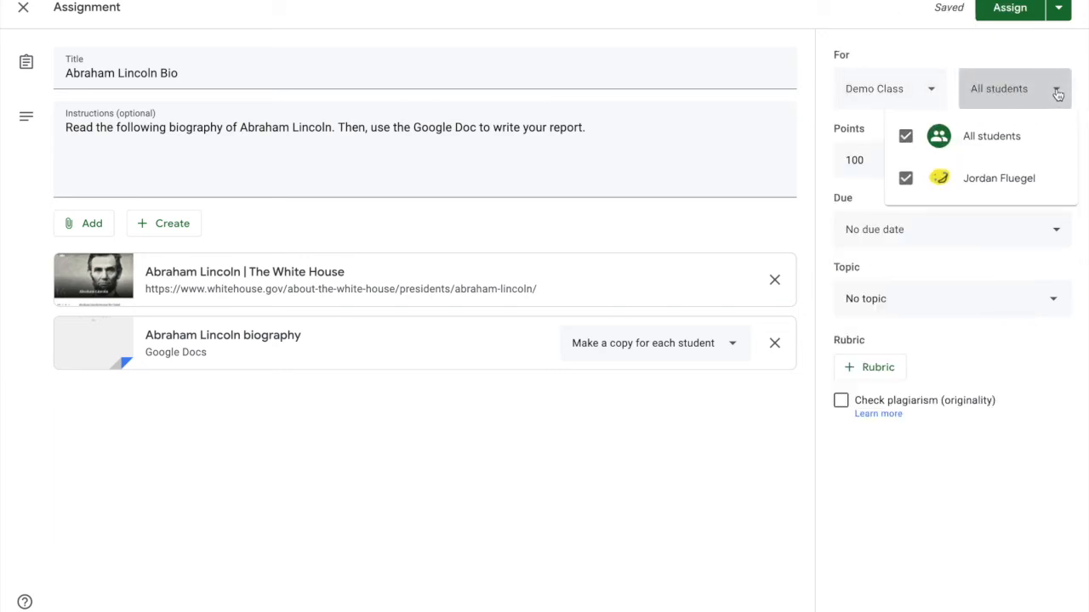
{"action": "left_click", "coordinate": [1026, 55]}
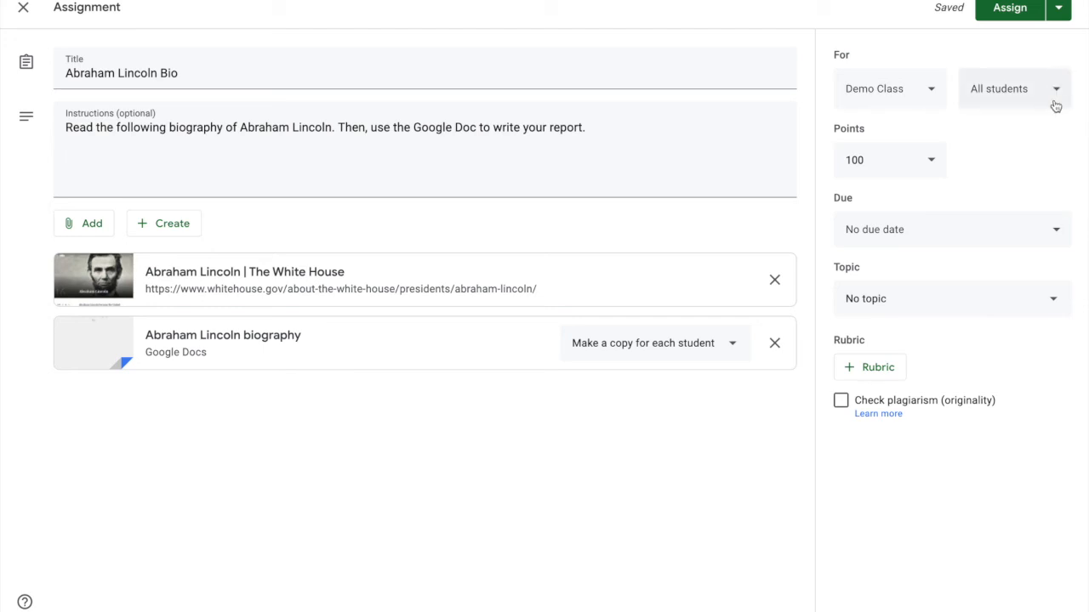
{"action": "left_click", "coordinate": [934, 163]}
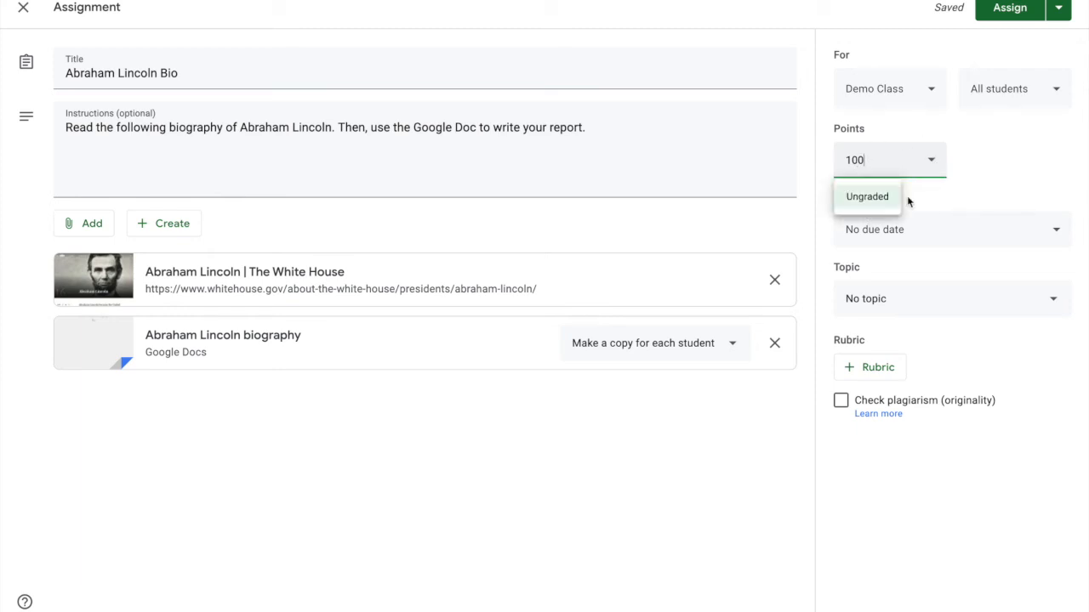
{"action": "left_click", "coordinate": [1005, 163]}
Step: Set the assignment's due date to July 24, 2020 and its topic to Assignments
{"action": "left_click", "coordinate": [1056, 230]}
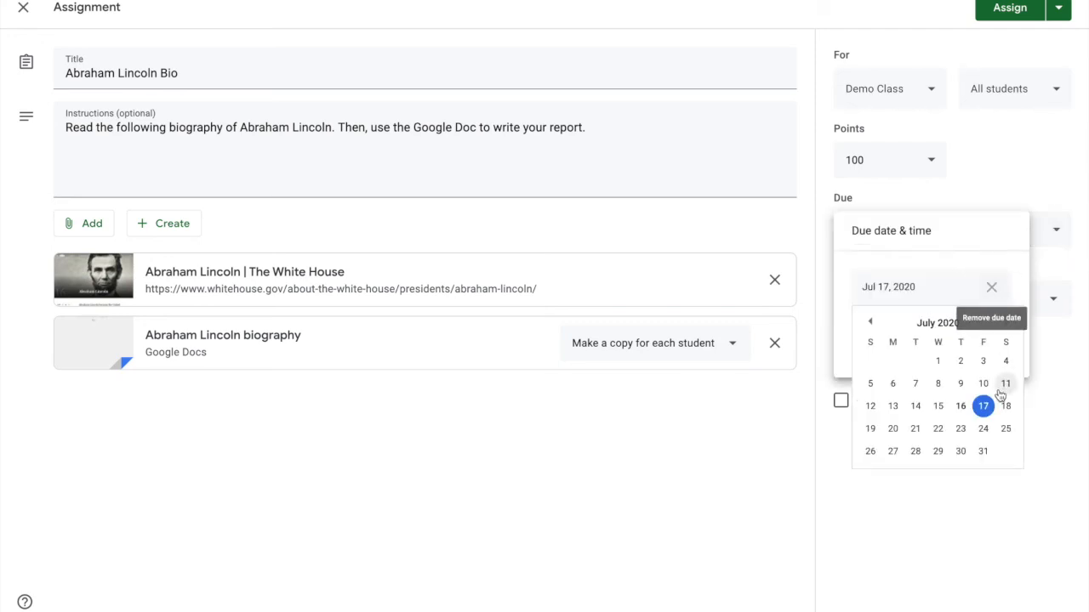
{"action": "left_click", "coordinate": [983, 430]}
{"action": "left_click", "coordinate": [982, 181]}
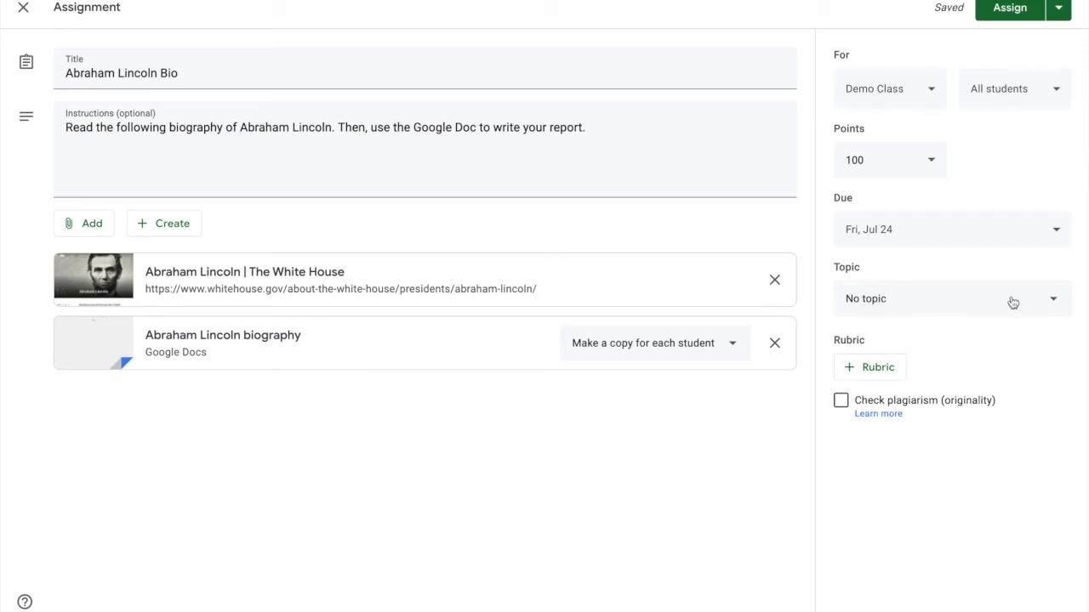
{"action": "left_click", "coordinate": [1055, 304]}
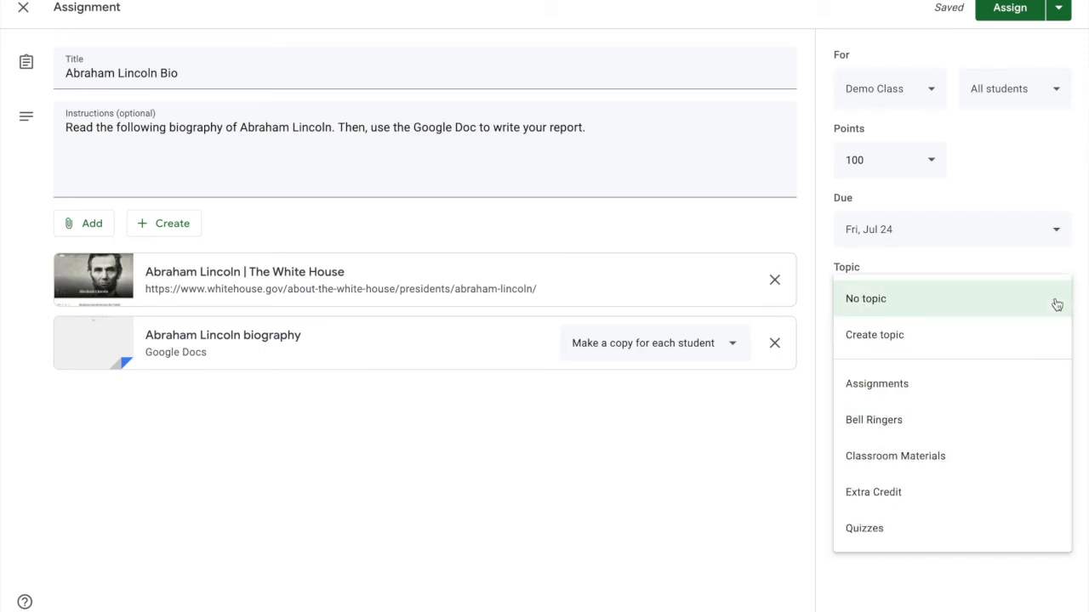
{"action": "left_click", "coordinate": [857, 387]}
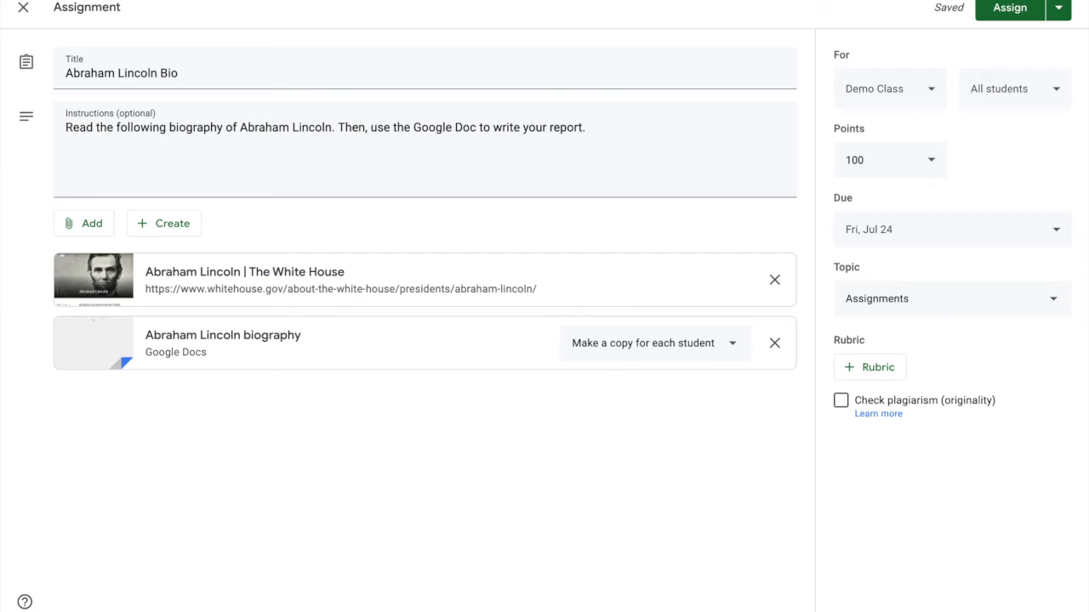
Step: Check the scheduling and draft options, and assign Abraham Lincoln Bio to all students in Demo Class
{"action": "left_click", "coordinate": [1059, 10]}
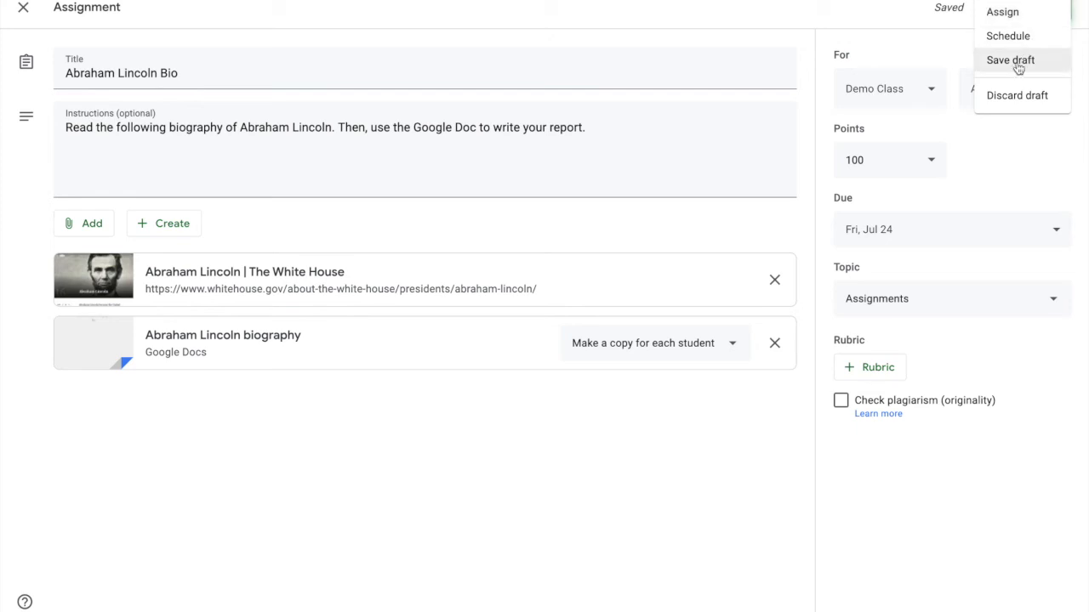
{"action": "left_click", "coordinate": [869, 25]}
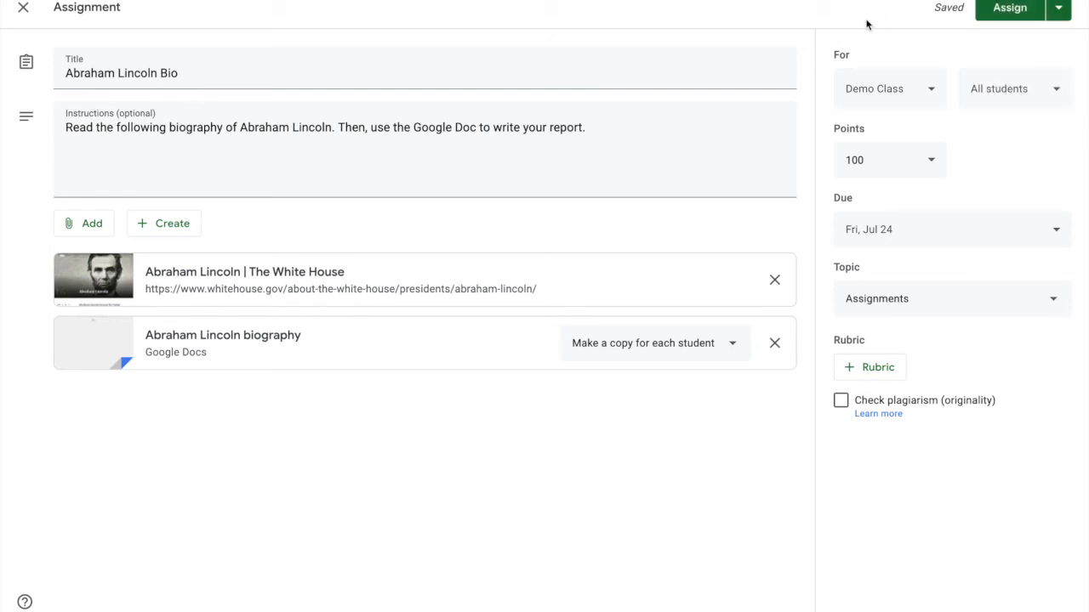
{"action": "left_click", "coordinate": [1000, 10]}
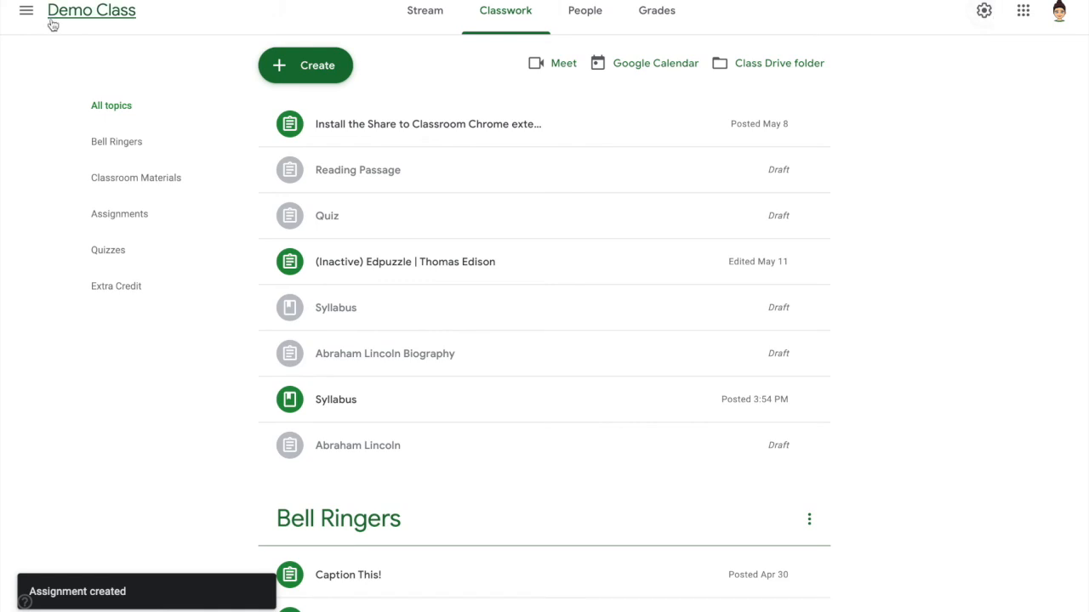
Step: Create the assignment "Mandatory Masks" with the instructions "Work with your group members to determine reasons for and against the government mandating people wear masks during Covid-19."
{"action": "left_click", "coordinate": [292, 68]}
{"action": "left_click", "coordinate": [311, 112]}
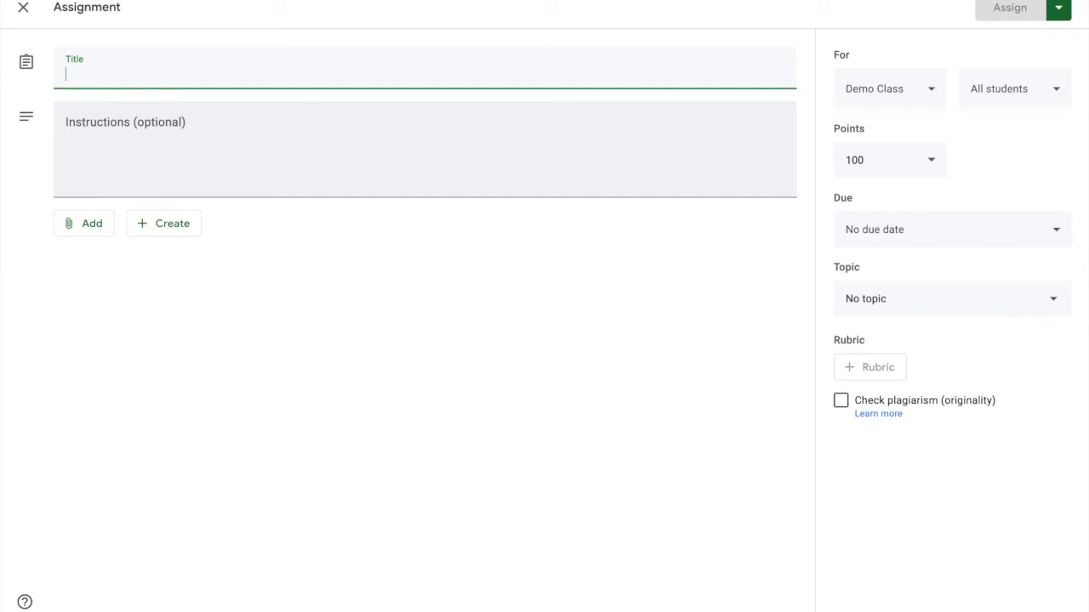
{"action": "type", "text": "Mandatory Mash"}
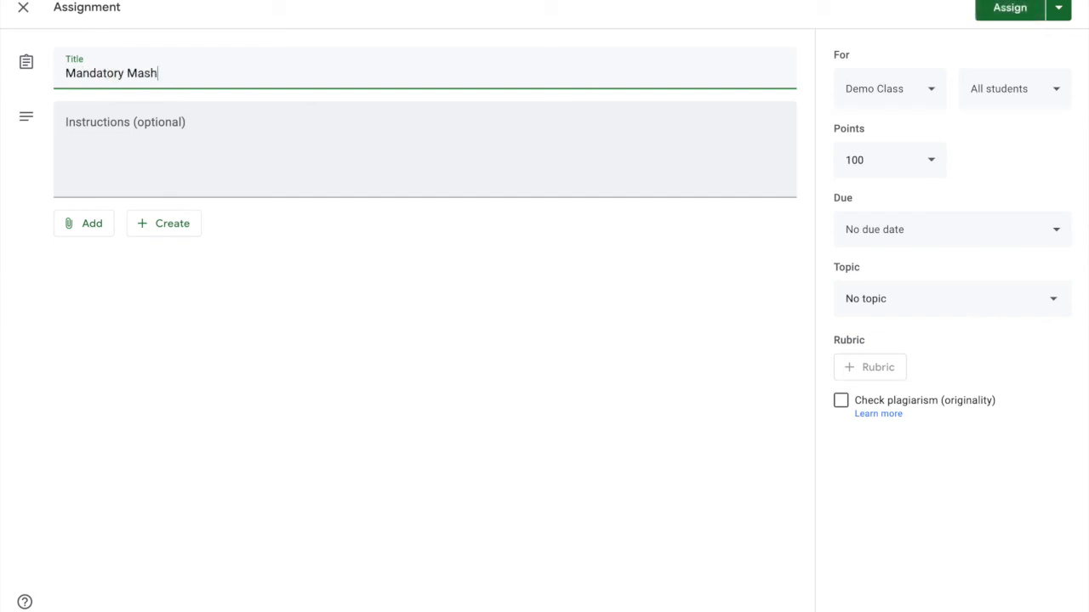
{"action": "key", "text": "BackSpace"}
{"action": "type", "text": "ks"}
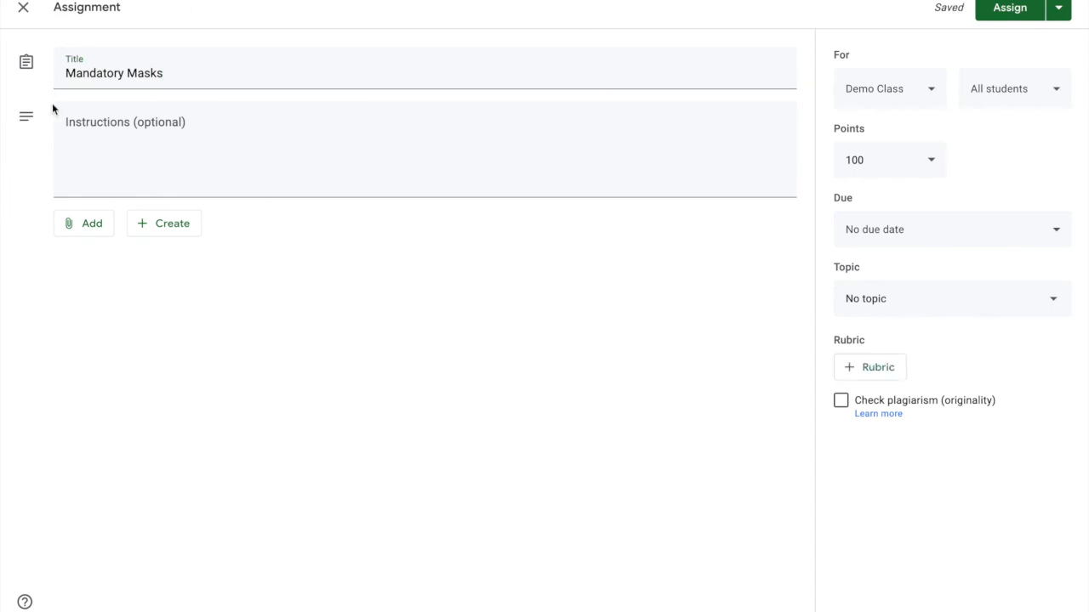
{"action": "left_click", "coordinate": [76, 125]}
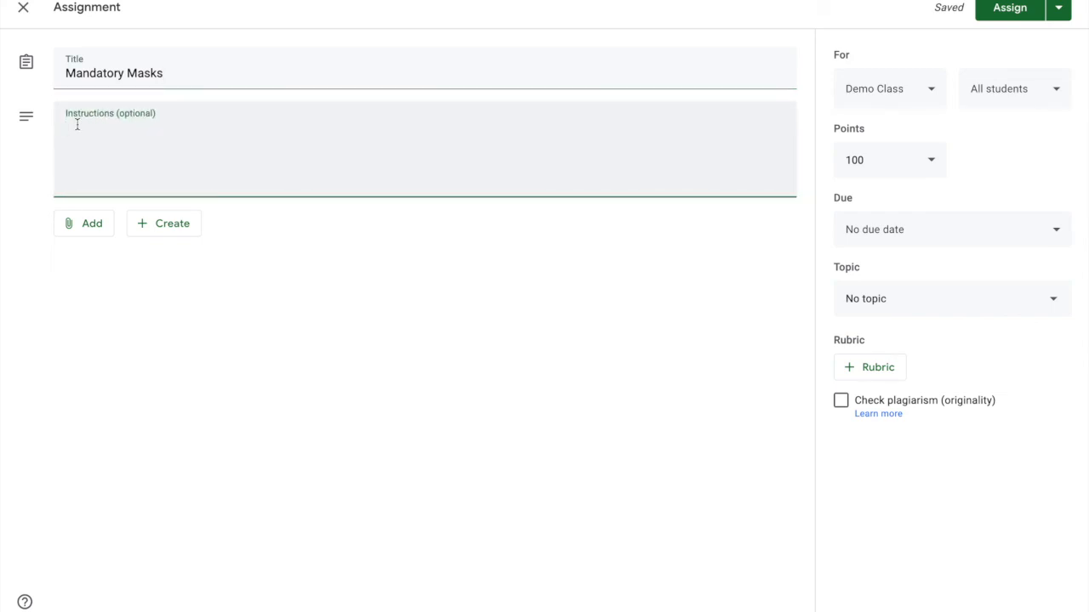
{"action": "type", "text": "Work with your group members to determine reasons for and against the government mandating people wear masks during Covid-19."}
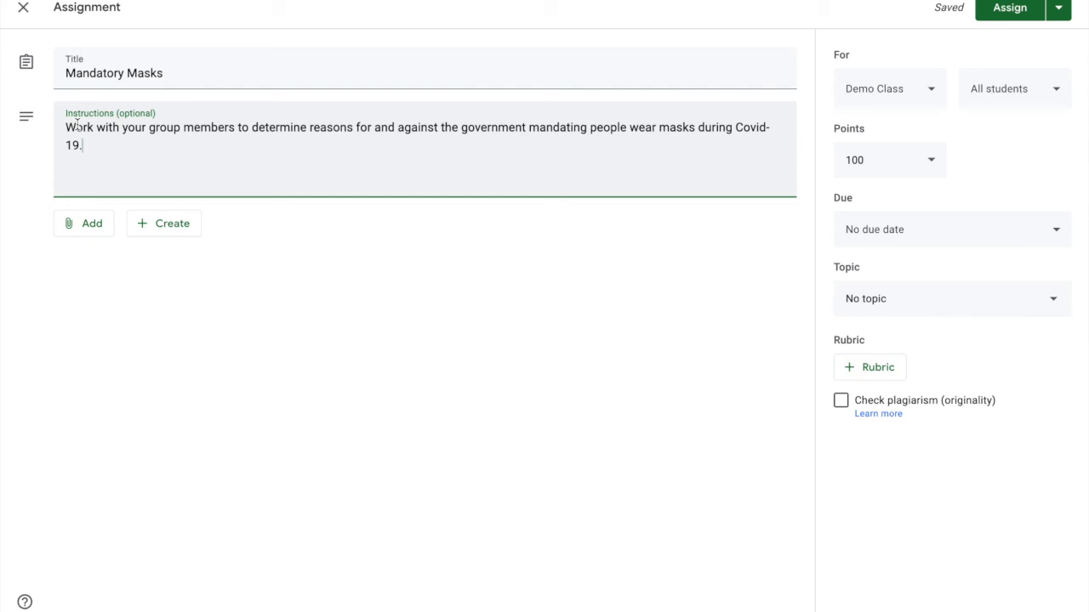
Step: Attach the Mandatory Masks Google Slides file from Google Drive and set it to "Students can edit file"
{"action": "left_click", "coordinate": [92, 228]}
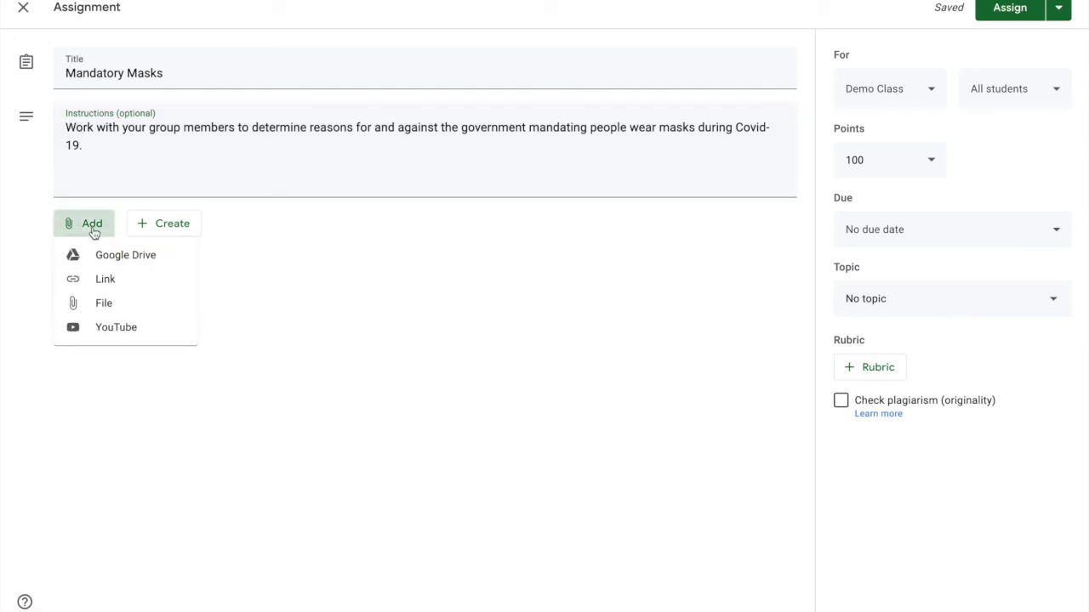
{"action": "left_click", "coordinate": [109, 260]}
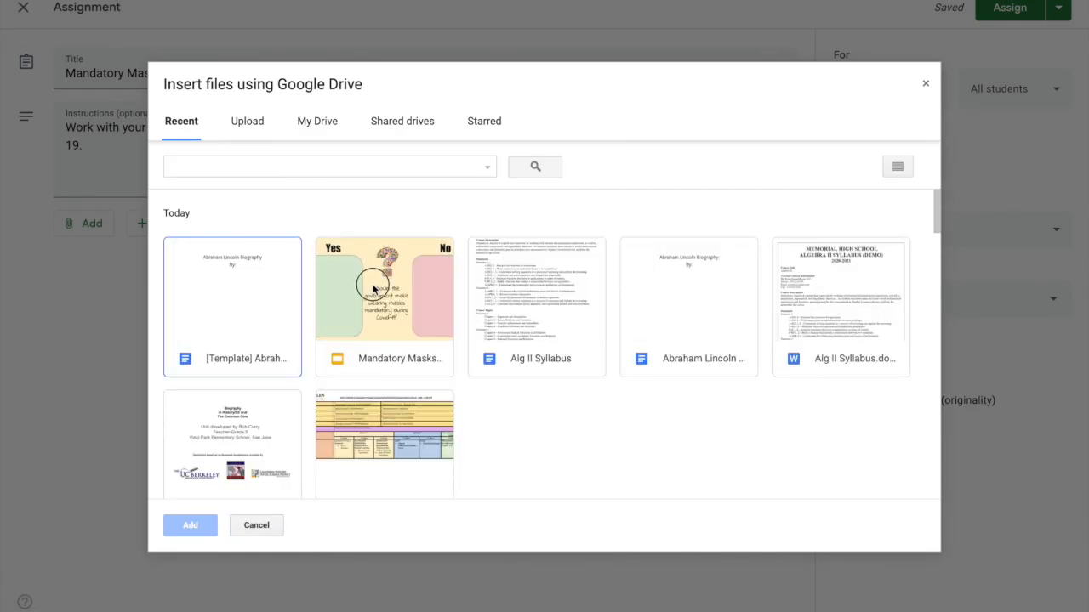
{"action": "left_click", "coordinate": [373, 287]}
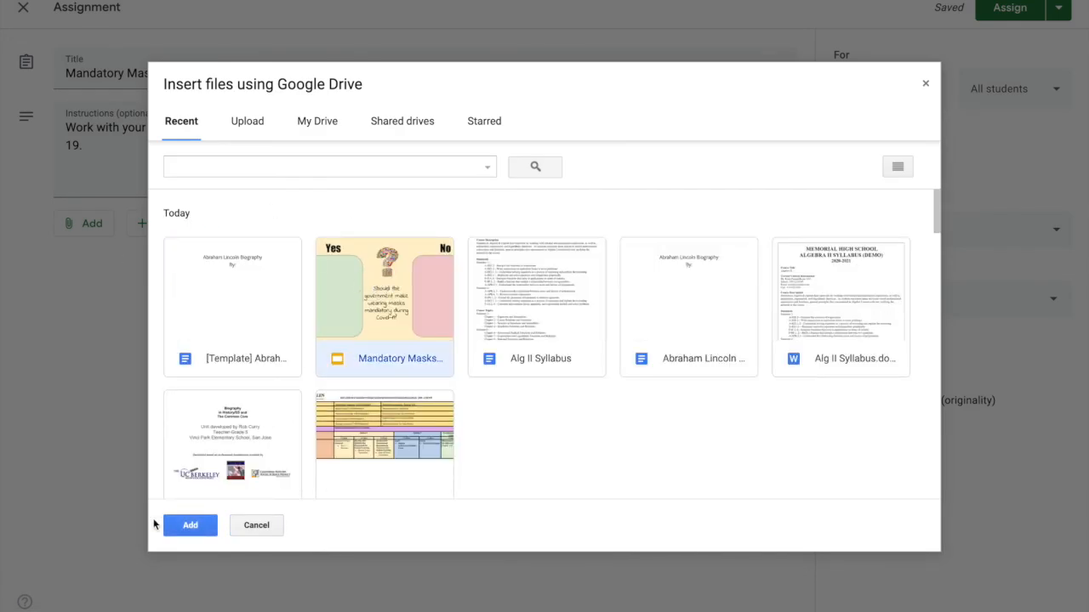
{"action": "left_click", "coordinate": [187, 525]}
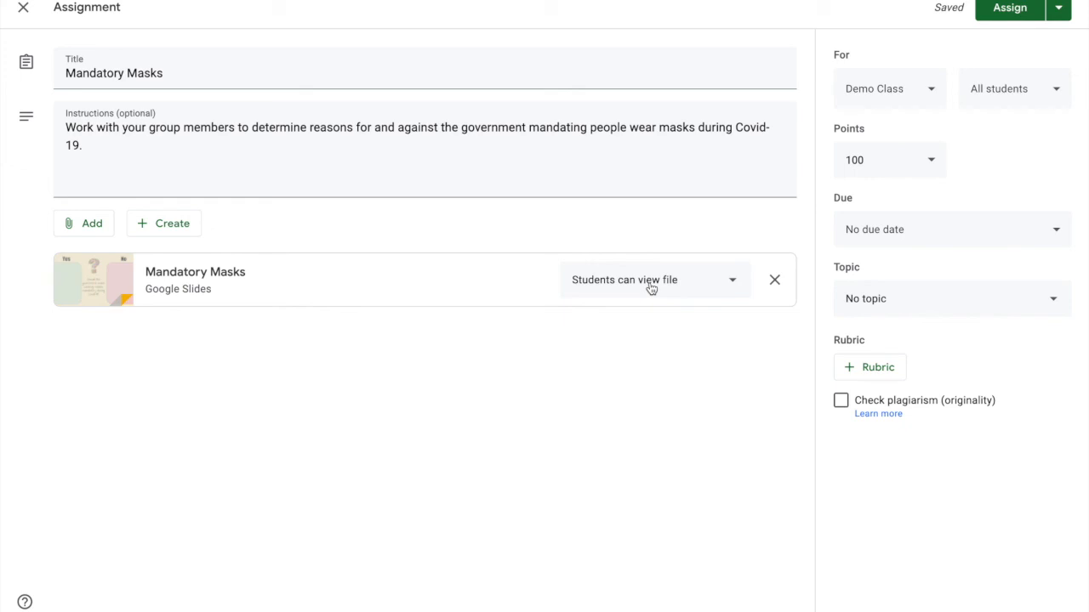
{"action": "left_click", "coordinate": [738, 282]}
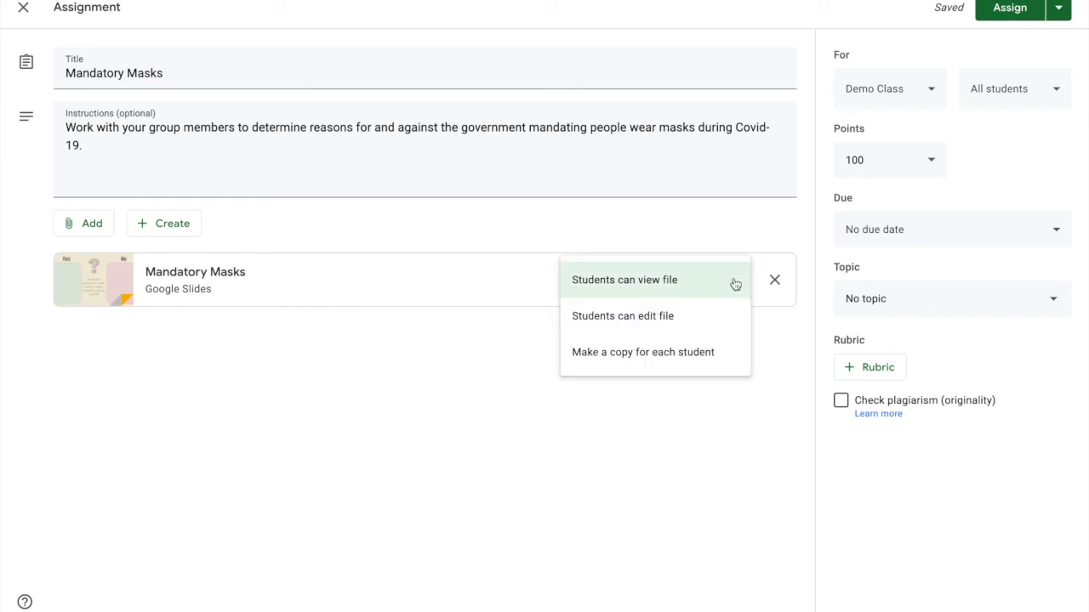
{"action": "left_click", "coordinate": [605, 318]}
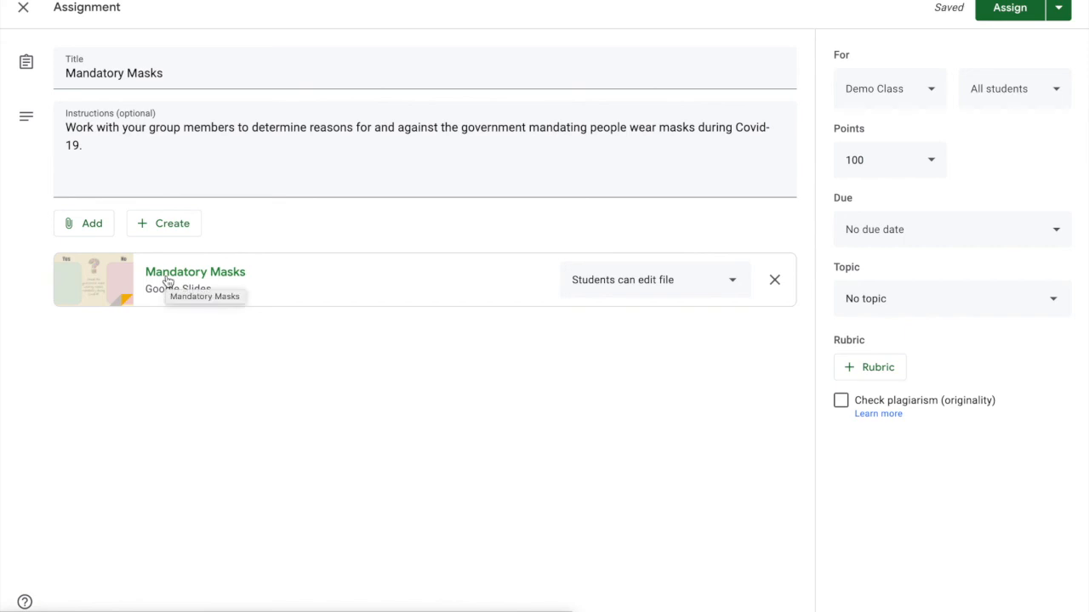
Step: Check which new file types can be created for the assignment, and assign Mandatory Masks to all students in Demo Class
{"action": "left_click", "coordinate": [162, 224]}
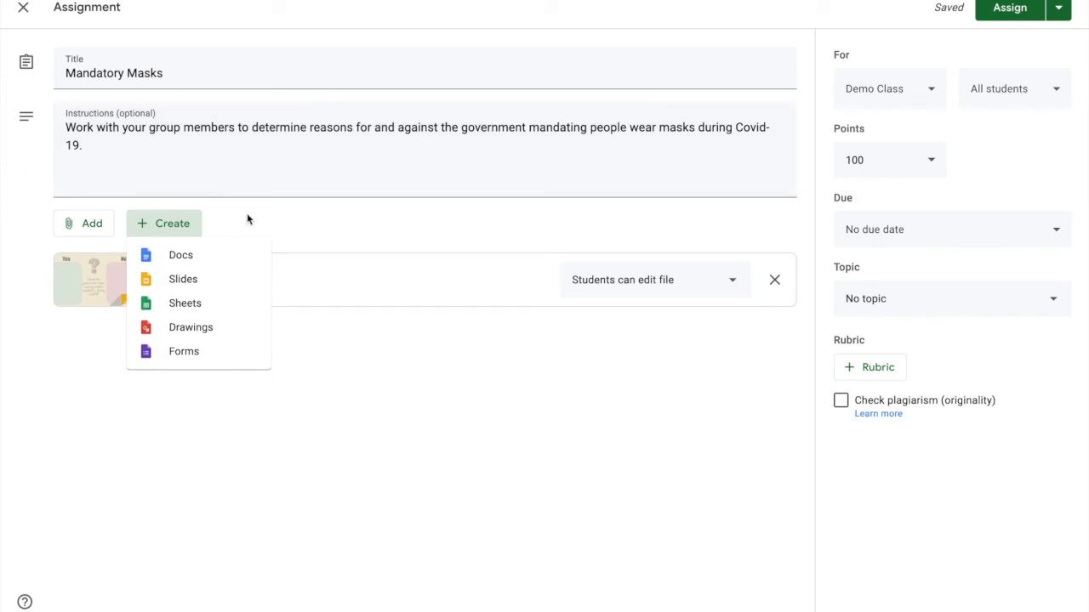
{"action": "left_click", "coordinate": [284, 232]}
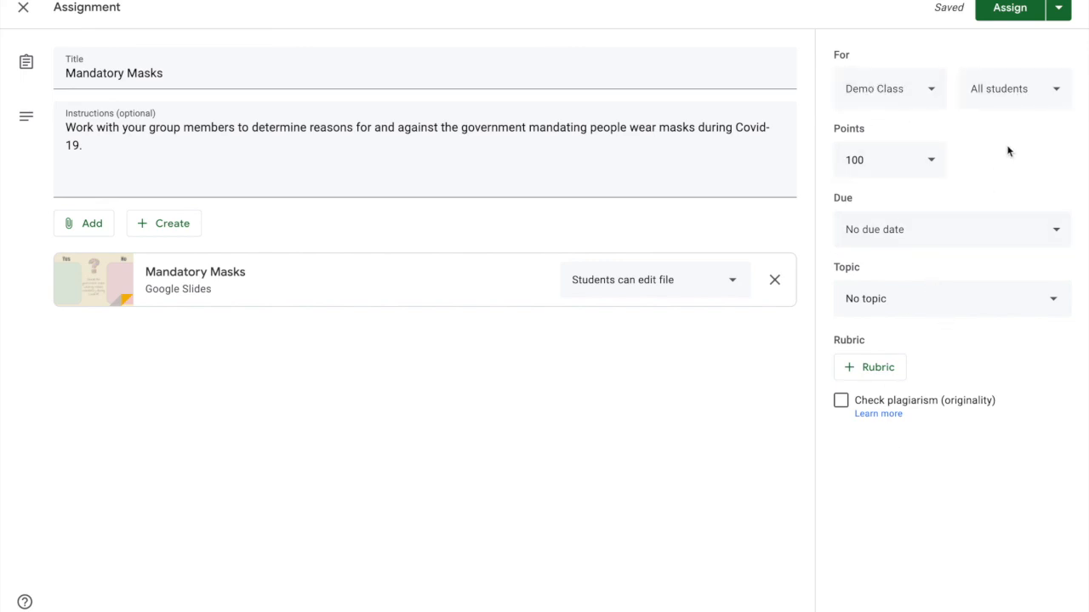
{"action": "left_click", "coordinate": [1000, 12]}
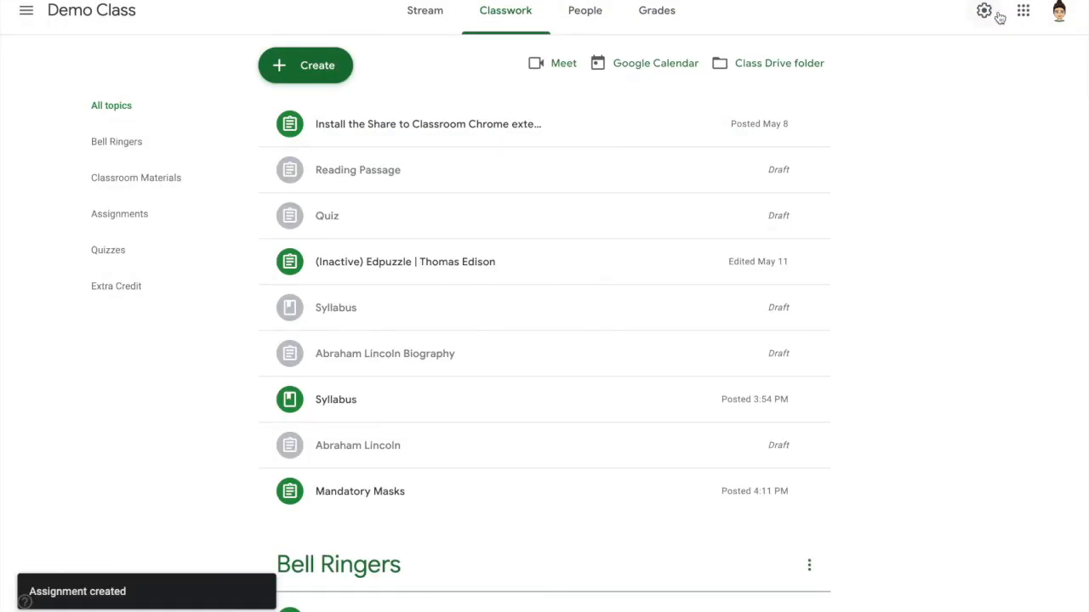
Step: Find Abraham Lincoln Bio under the Assignments topic in the classwork list
{"action": "scroll", "coordinate": [601, 320], "scroll_direction": "down", "scroll_amount": 9}
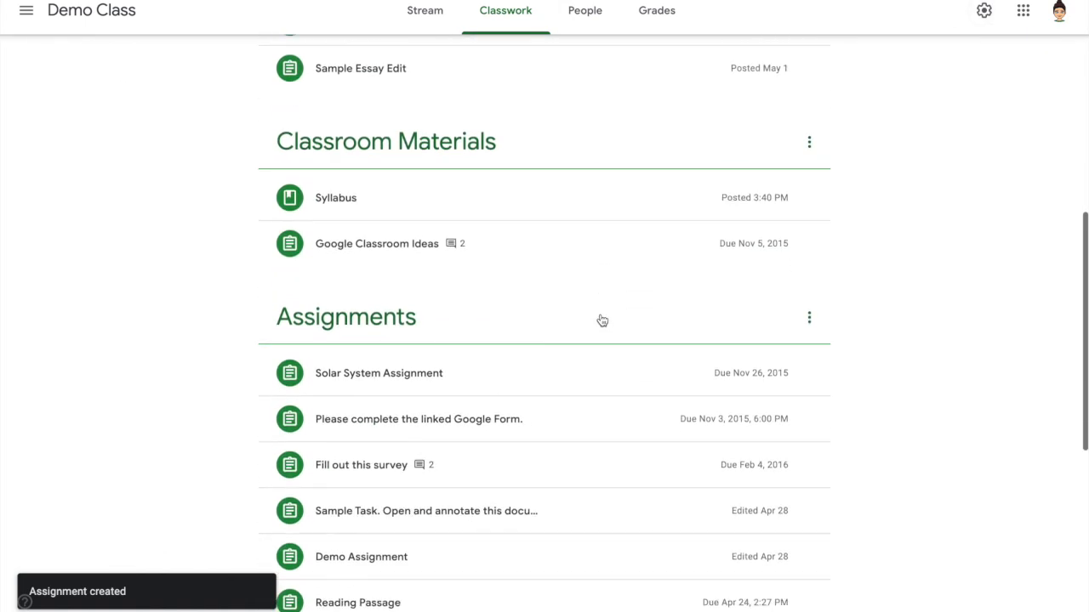
{"action": "scroll", "coordinate": [602, 320], "scroll_direction": "down", "scroll_amount": 3}
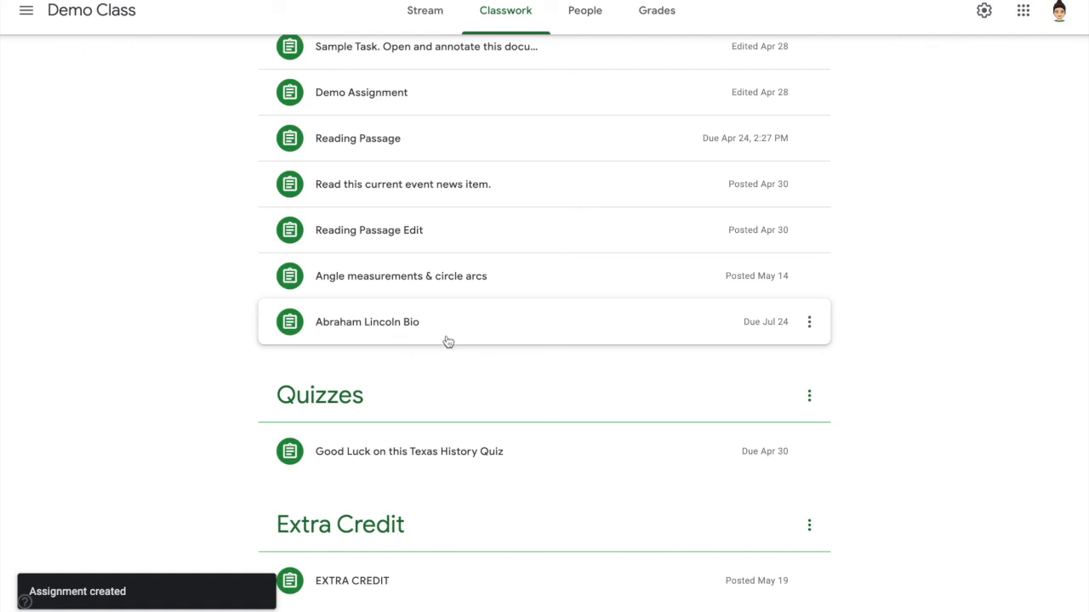
Step: Edit the posted Mandatory Masks assignment to file it under the Assignments topic, and save the change
{"action": "scroll", "coordinate": [413, 328], "scroll_direction": "up", "scroll_amount": 5}
{"action": "scroll", "coordinate": [412, 328], "scroll_direction": "up", "scroll_amount": 7}
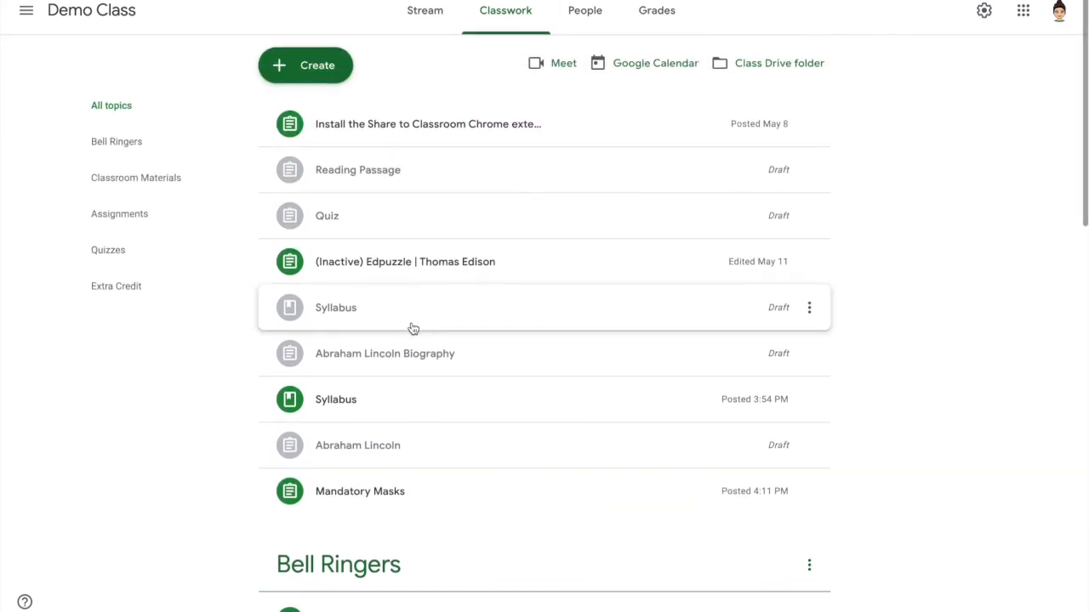
{"action": "scroll", "coordinate": [409, 328], "scroll_direction": "down", "scroll_amount": 1}
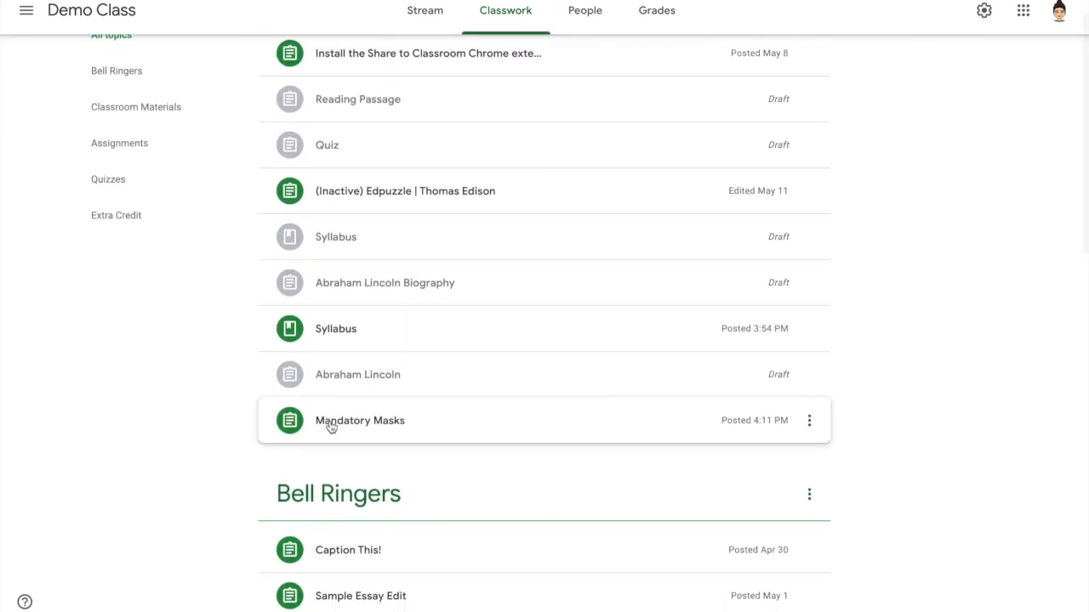
{"action": "left_click", "coordinate": [809, 422]}
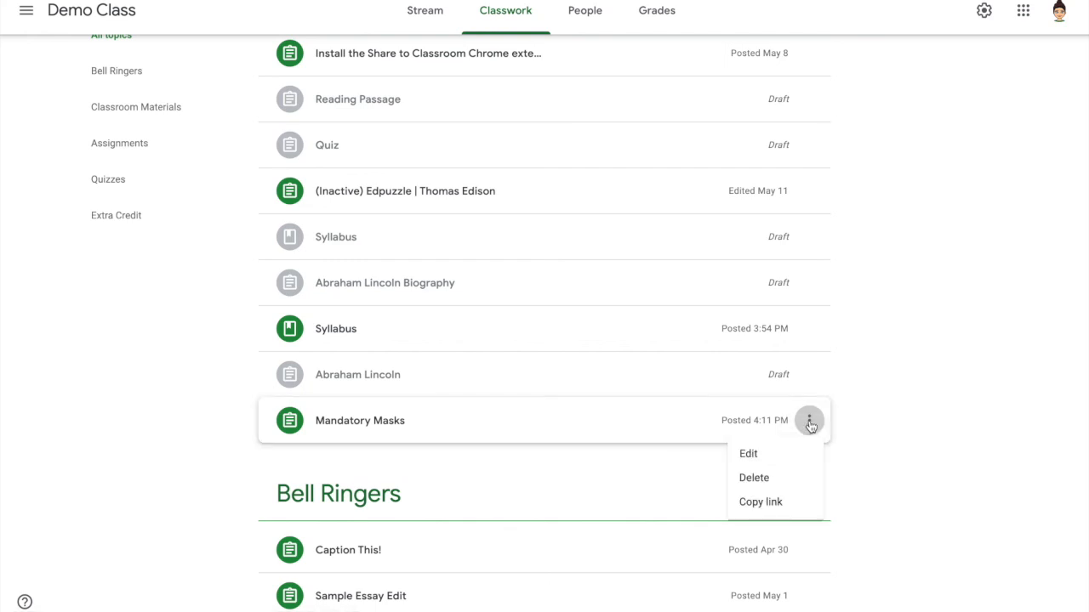
{"action": "left_click", "coordinate": [747, 456]}
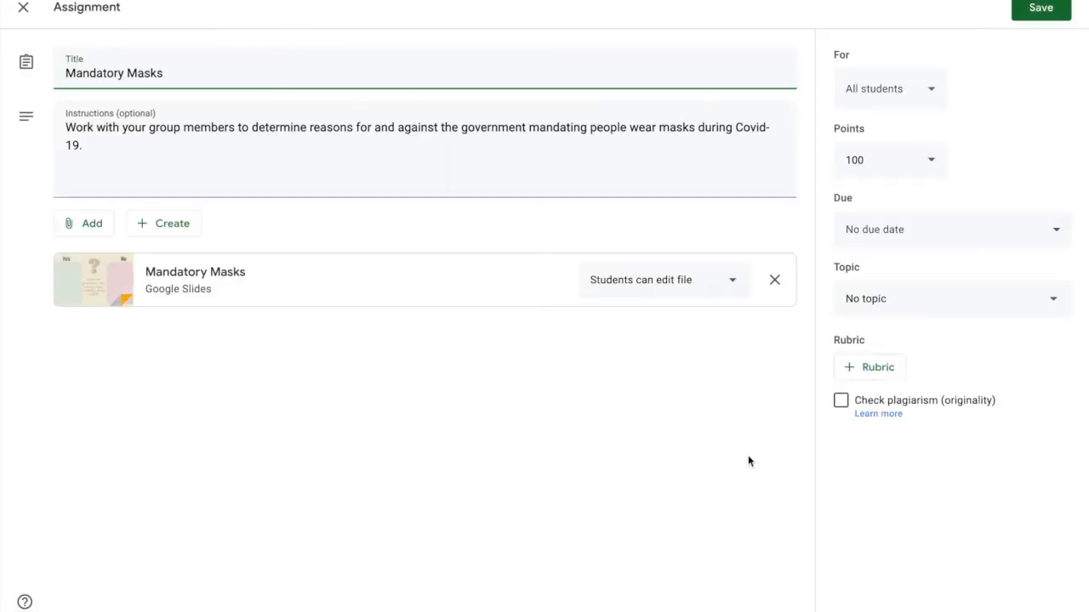
{"action": "left_click", "coordinate": [899, 298]}
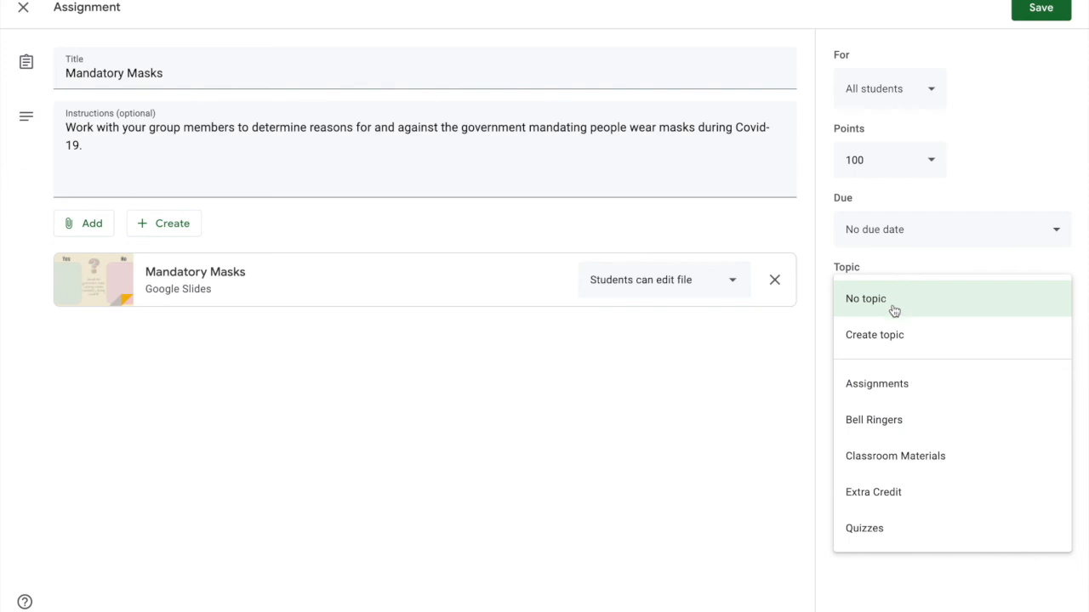
{"action": "left_click", "coordinate": [858, 387]}
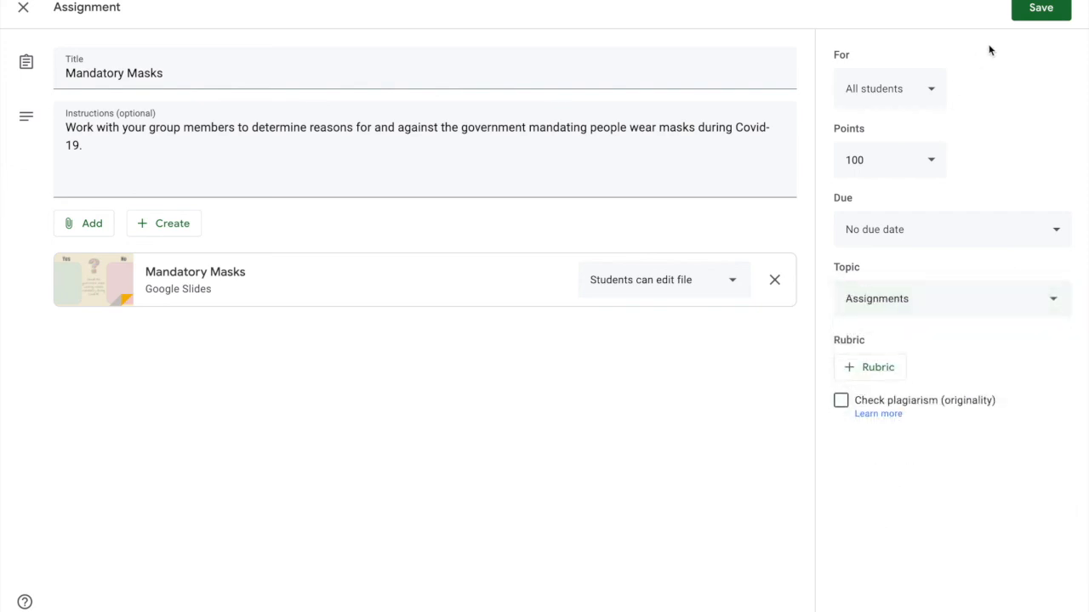
{"action": "left_click", "coordinate": [1040, 8]}
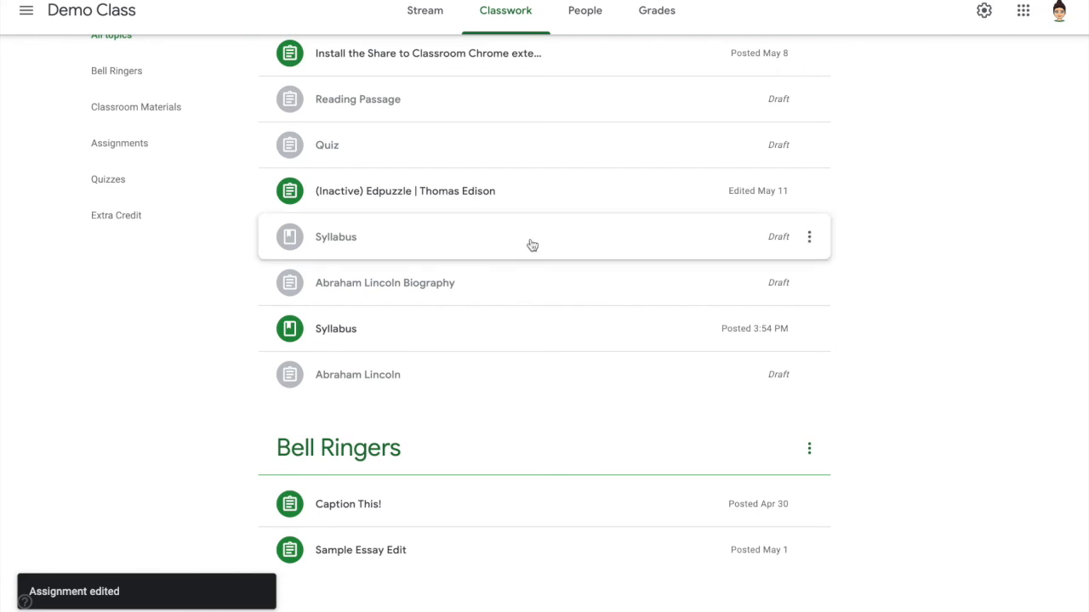
{"action": "scroll", "coordinate": [530, 243], "scroll_direction": "up", "scroll_amount": 1}
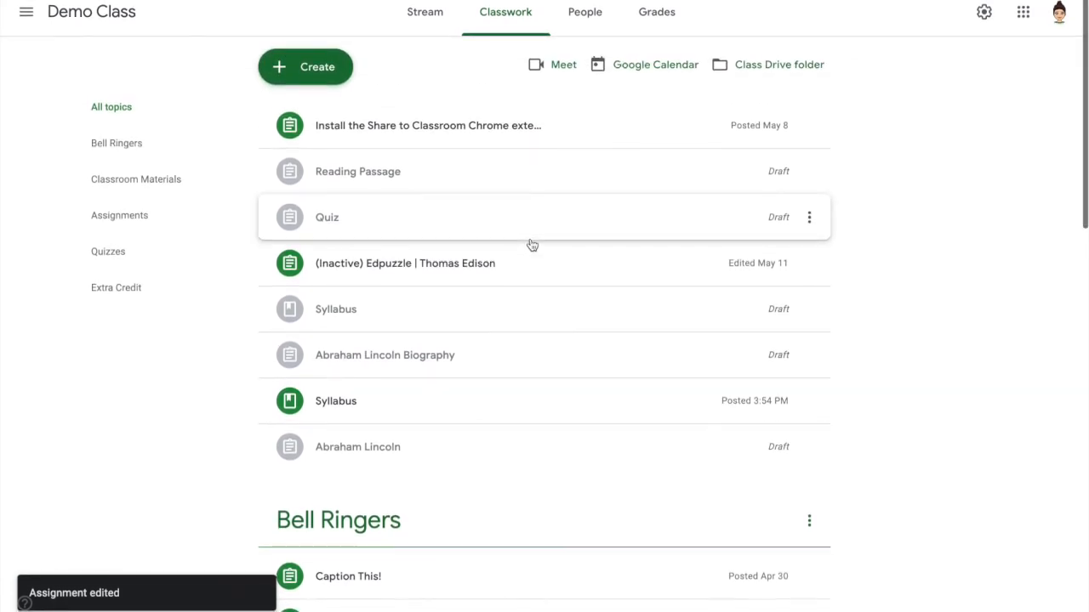